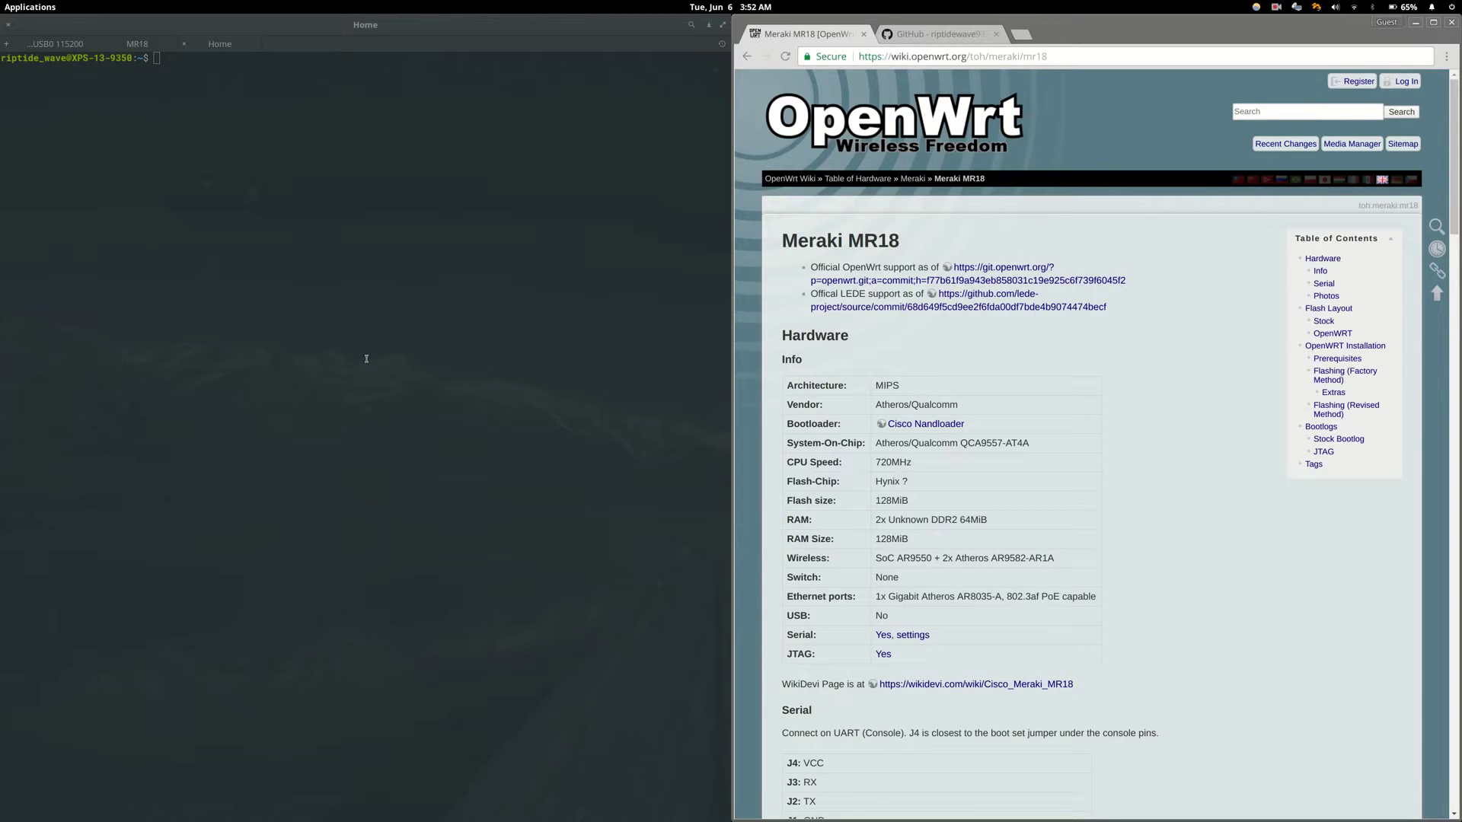
- Review the serial console pinout on the MR18 wiki page and glance at the Openwrt-MR18 GitHub repository
{"action": "scroll", "coordinate": [832, 437], "scroll_direction": "down", "scroll_amount": 3}
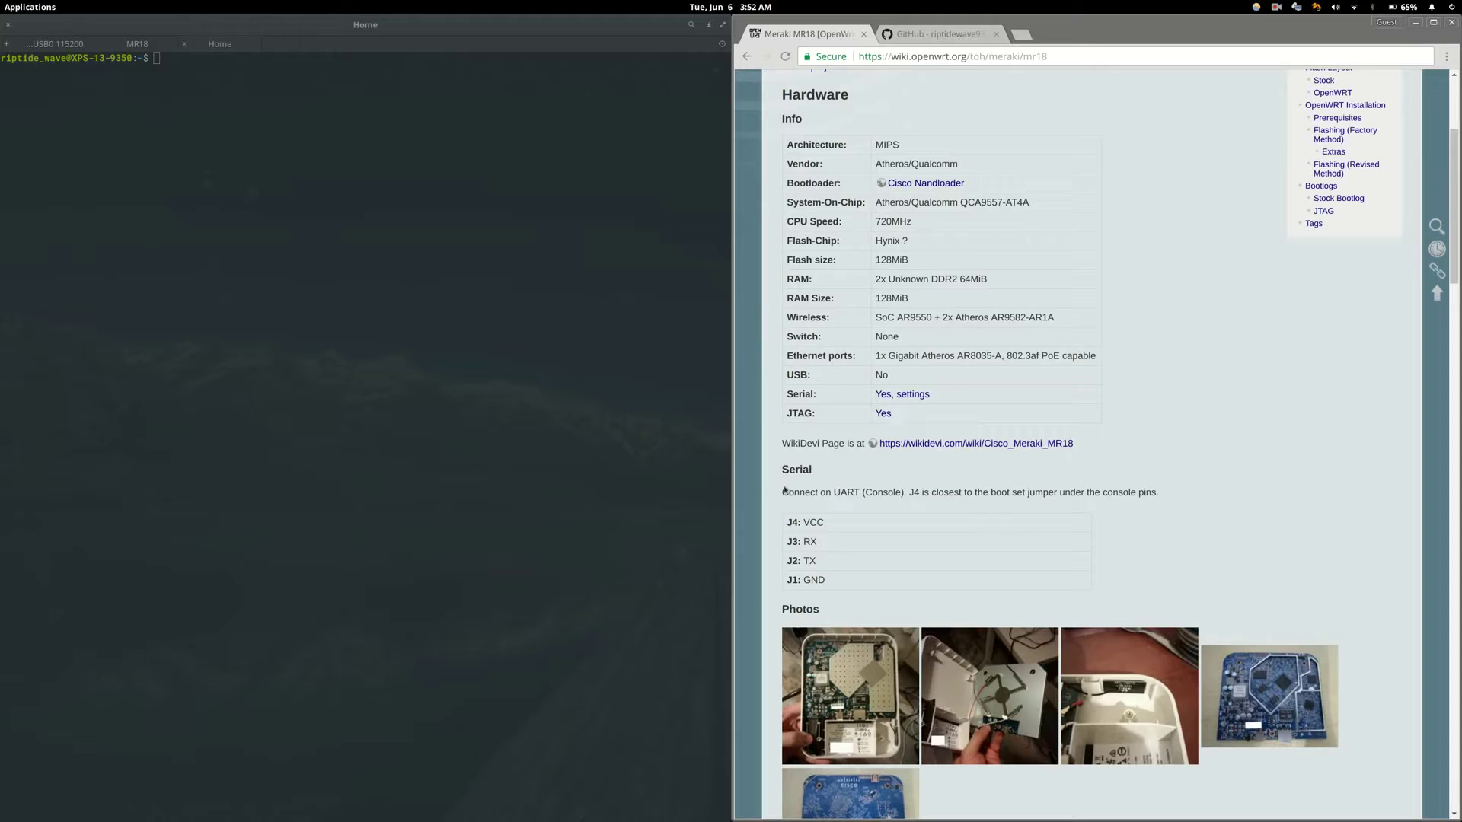
{"action": "left_click_drag", "start_coordinate": [782, 492], "coordinate": [869, 588]}
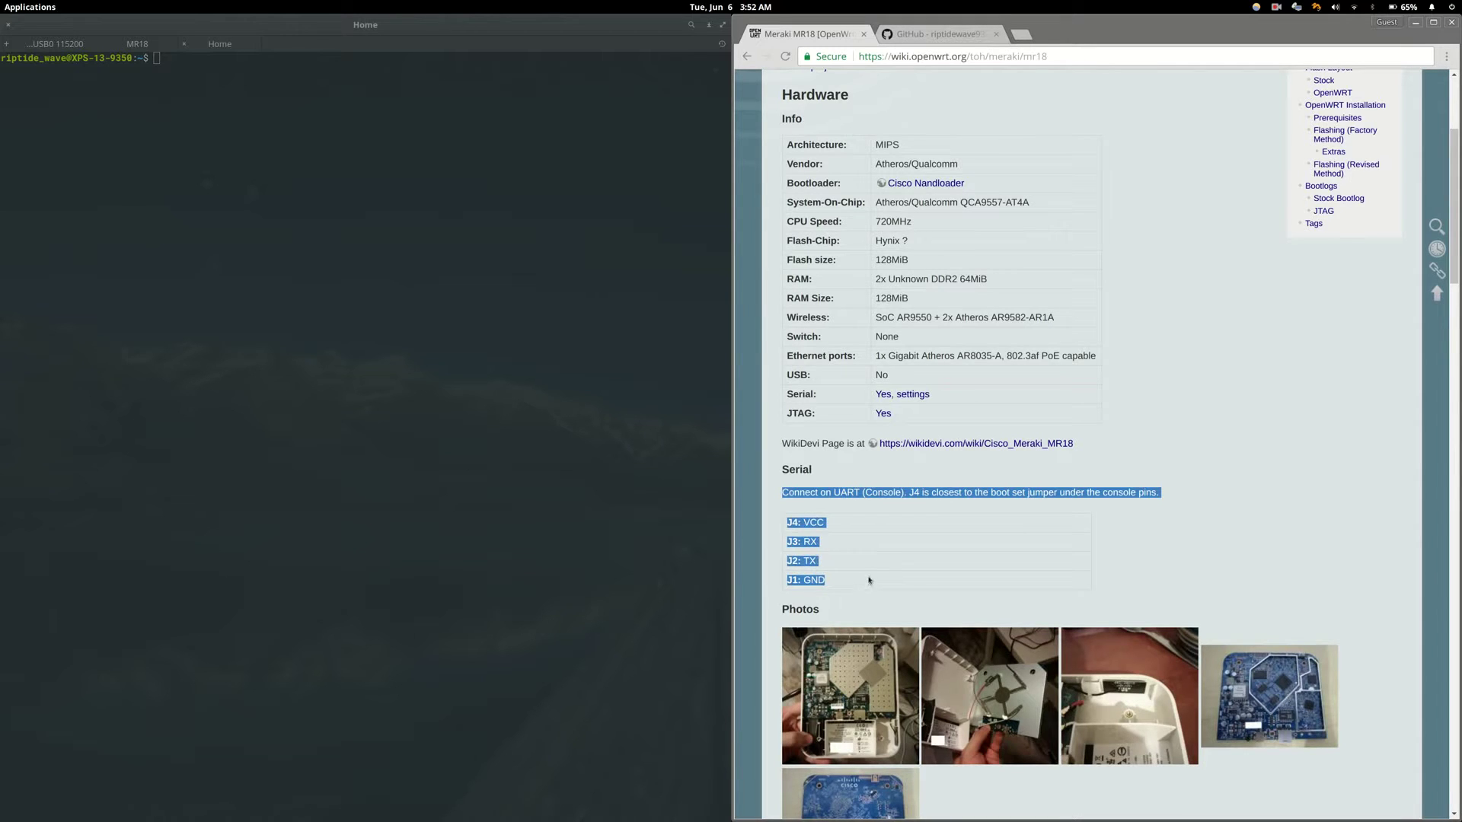
{"action": "left_click", "coordinate": [868, 581]}
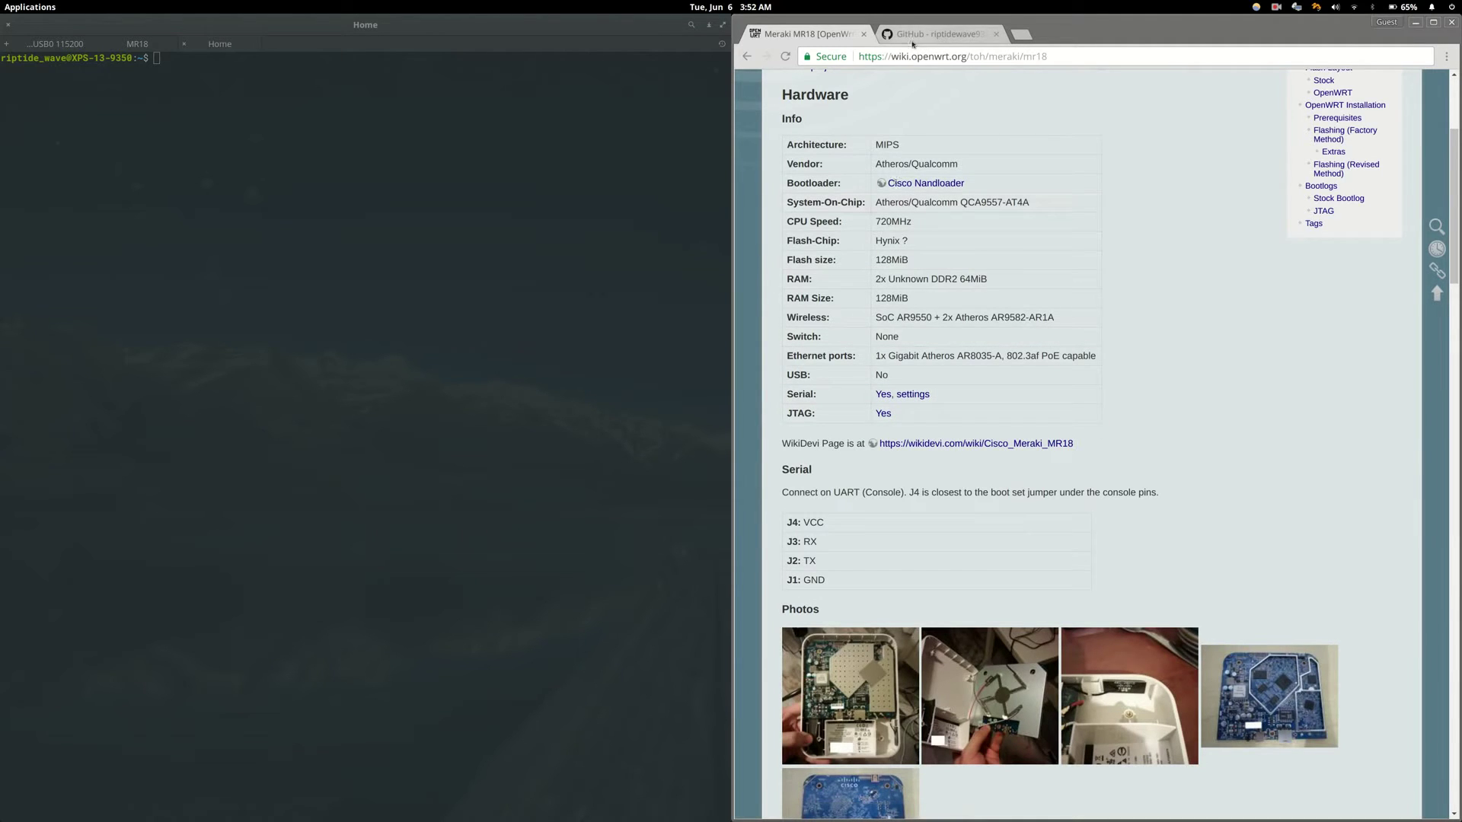
{"action": "left_click", "coordinate": [936, 34]}
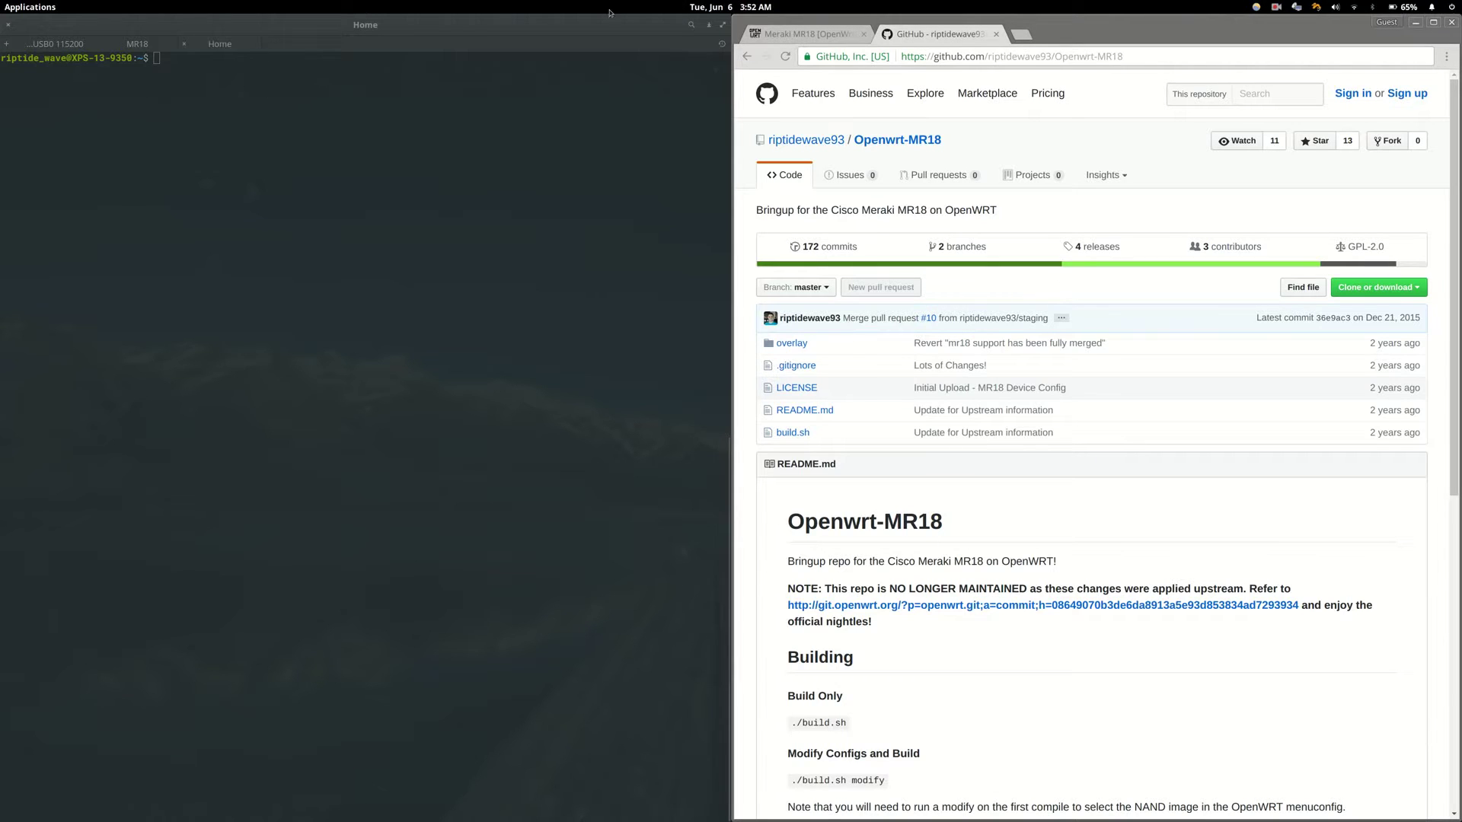
{"action": "key", "text": "ctrl+Tab"}
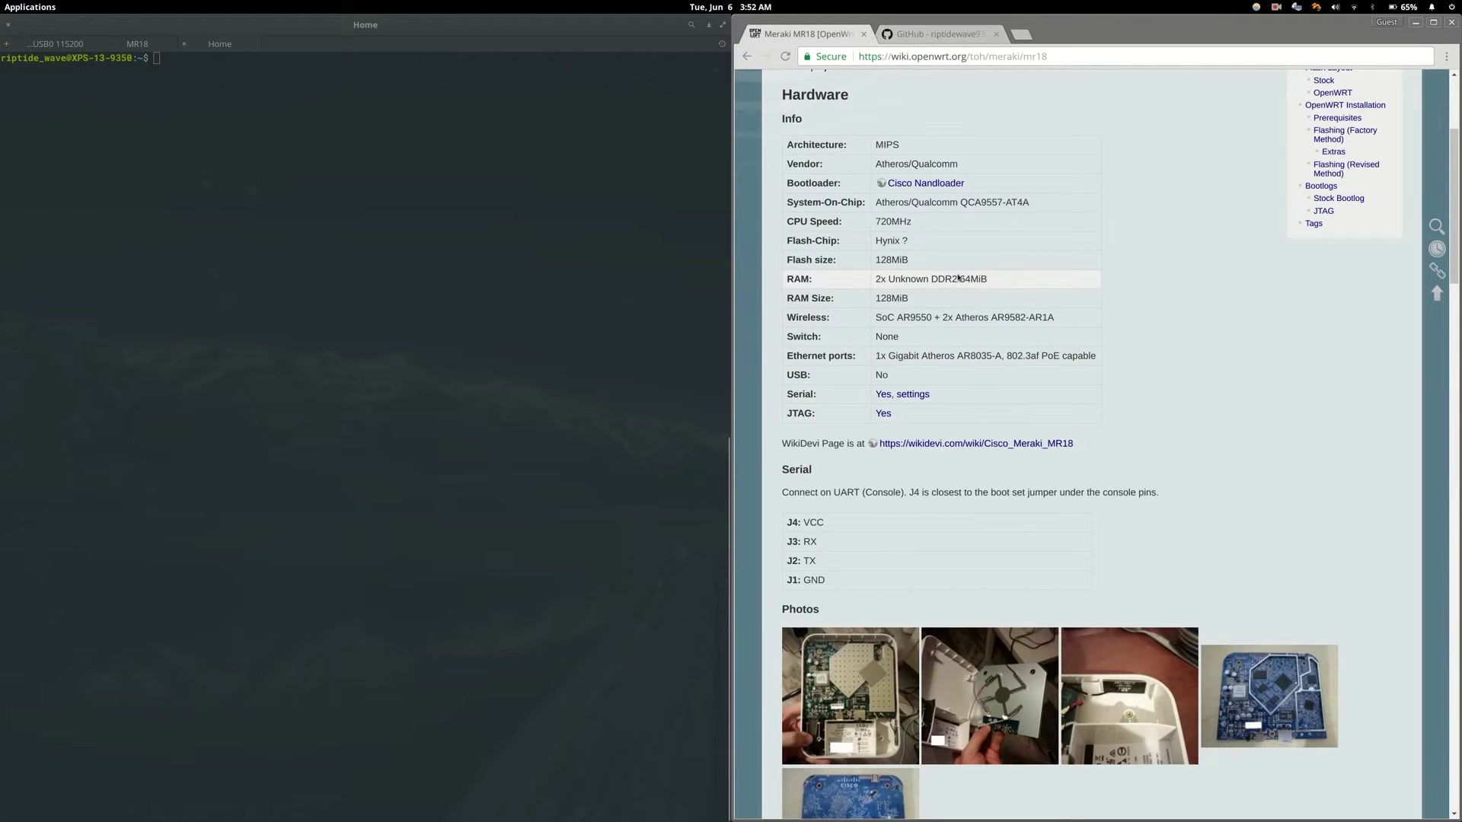
- In the ttyUSB0 115200 screen session, scroll back through the boot log and copy the firmware build string
{"action": "left_click", "coordinate": [57, 44]}
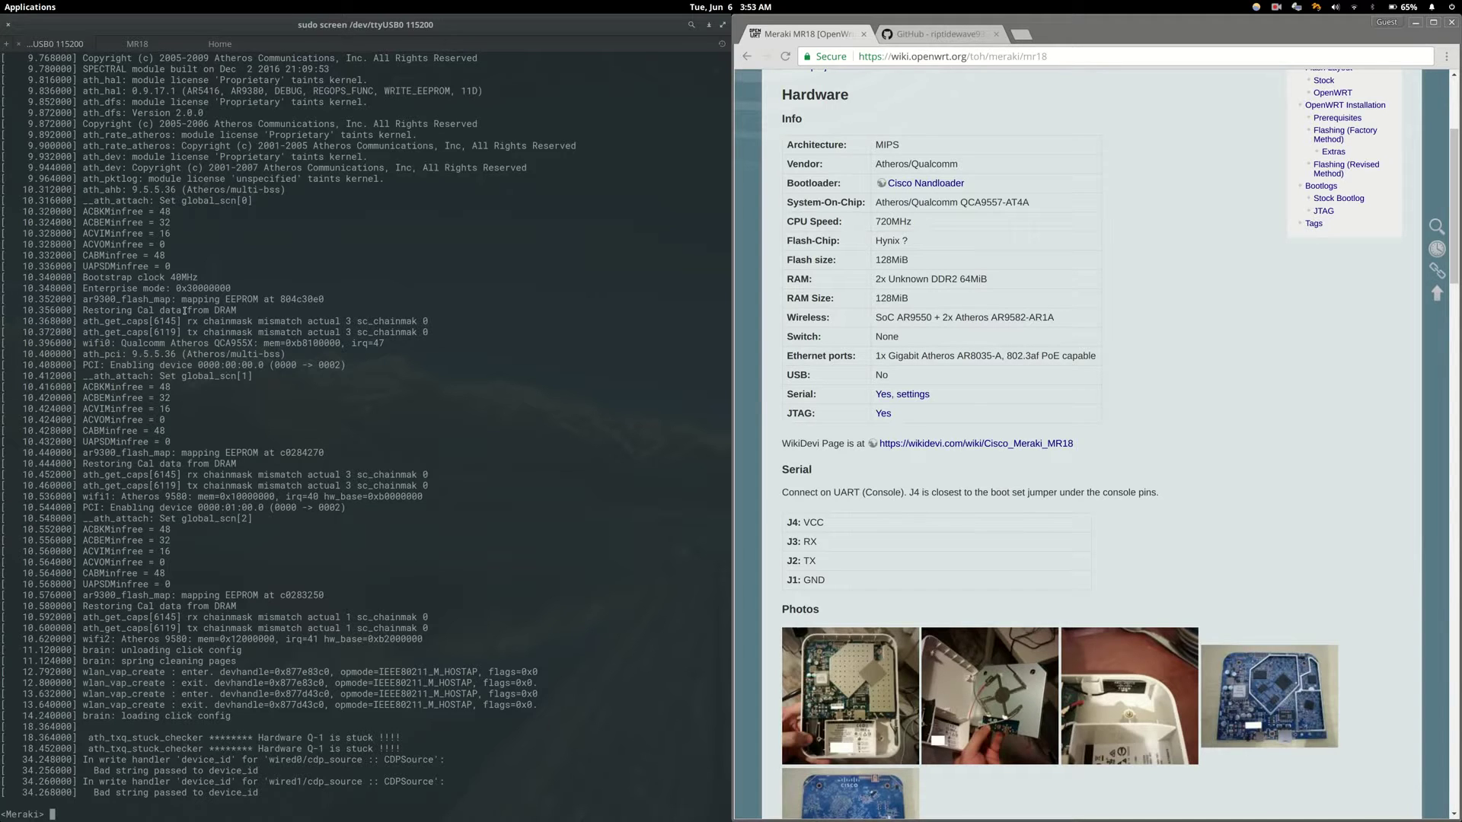
{"action": "key", "text": "ctrl+a"}
{"action": "key", "text": "bracketleft"}
{"action": "key", "text": "Up"}
{"action": "key", "text": "Up"}
{"action": "key", "text": "Up"}
{"action": "key", "text": "Up"}
{"action": "key", "text": "Up"}
{"action": "key", "text": "Up"}
{"action": "key", "text": "Up"}
{"action": "key", "text": "Up"}
{"action": "key", "text": "Up"}
{"action": "key", "text": "Up"}
{"action": "key", "text": "Up"}
{"action": "key", "text": "Up"}
{"action": "key", "text": "Up"}
{"action": "key", "text": "Up"}
{"action": "key", "text": "Up"}
{"action": "key", "text": "Up"}
{"action": "key", "text": "Up"}
{"action": "key", "text": "Up"}
{"action": "key", "text": "Up"}
{"action": "key", "text": "Up"}
{"action": "key", "text": "Up"}
{"action": "key", "text": "Up"}
{"action": "key", "text": "Up"}
{"action": "key", "text": "Up"}
{"action": "key", "text": "Up"}
{"action": "key", "text": "Up"}
{"action": "key", "text": "Up"}
{"action": "key", "text": "Up"}
{"action": "key", "text": "Up"}
{"action": "key", "text": "Up"}
{"action": "key", "text": "Up"}
{"action": "key", "text": "Up"}
{"action": "key", "text": "Up"}
{"action": "key", "text": "Up"}
{"action": "key", "text": "Up"}
{"action": "key", "text": "Up"}
{"action": "key", "text": "Up"}
{"action": "key", "text": "Up"}
{"action": "key", "text": "Up"}
{"action": "key", "text": "Up"}
{"action": "key", "text": "Up"}
{"action": "key", "text": "Up"}
{"action": "key", "text": "Up"}
{"action": "key", "text": "Up"}
{"action": "key", "text": "Up"}
{"action": "key", "text": "Up"}
{"action": "key", "text": "Up"}
{"action": "key", "text": "Up"}
{"action": "key", "text": "Up"}
{"action": "key", "text": "Up"}
{"action": "key", "text": "Up"}
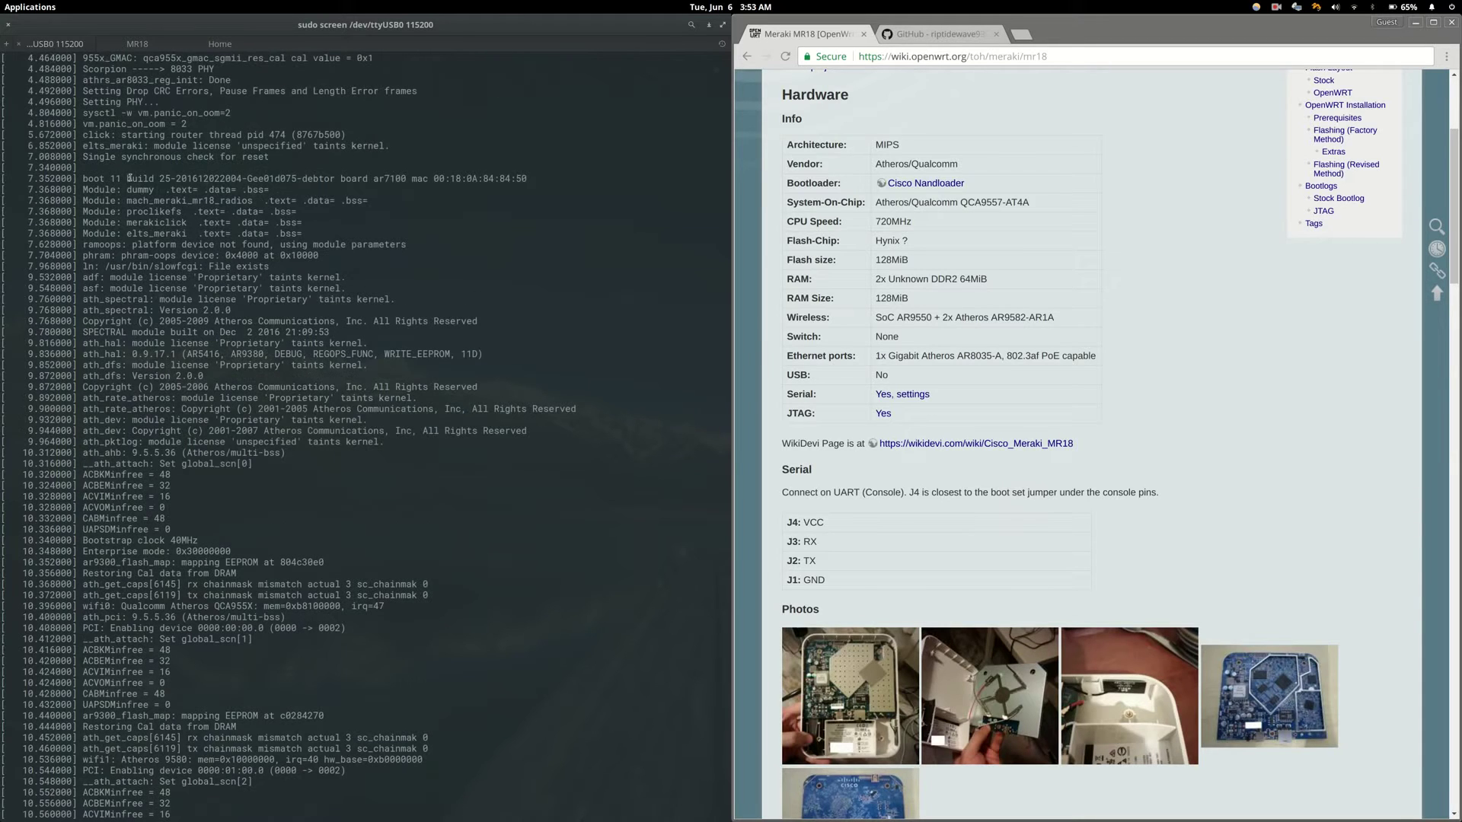
{"action": "left_click_drag", "start_coordinate": [117, 179], "coordinate": [334, 175]}
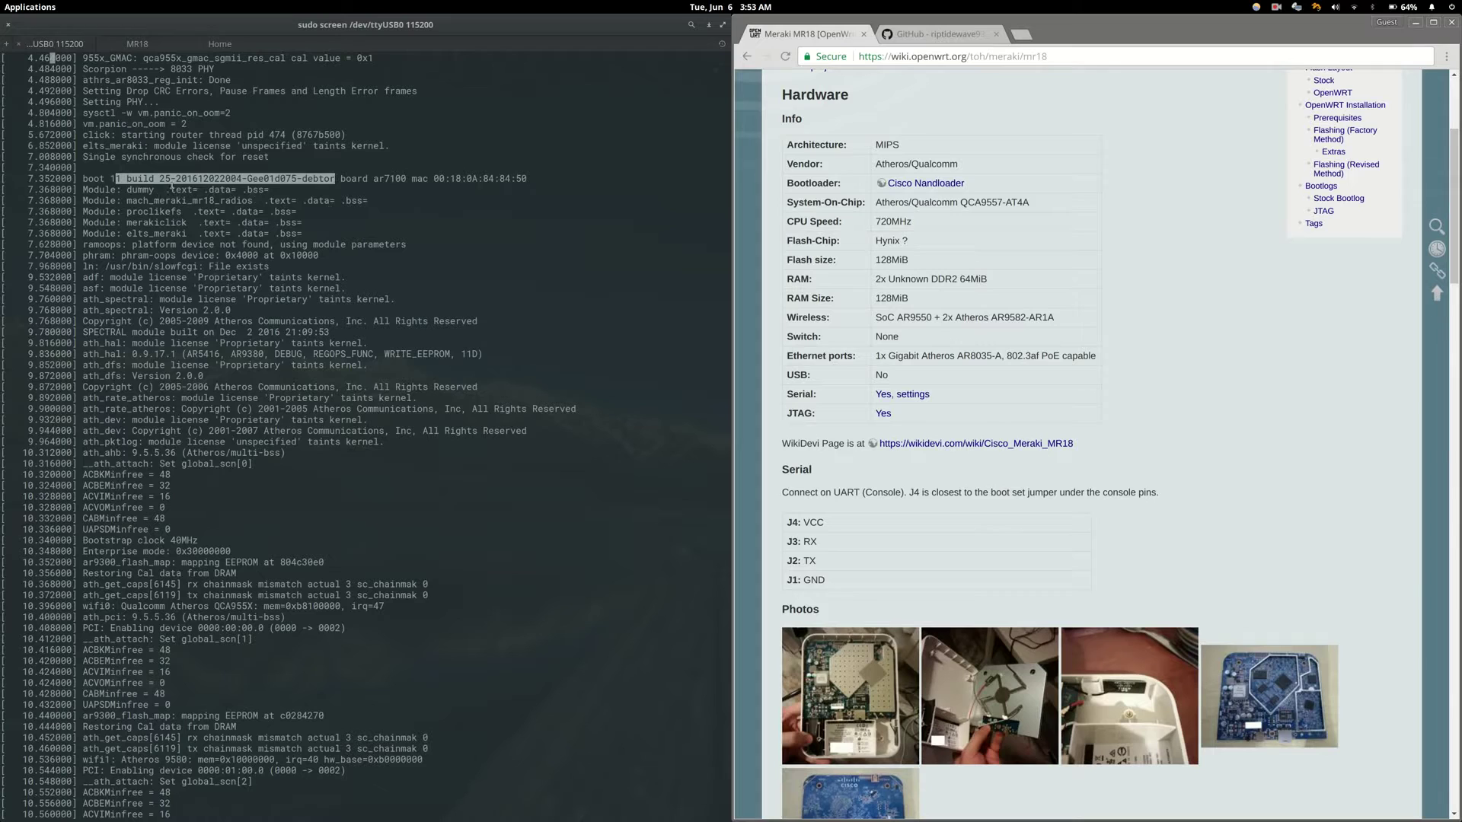
{"action": "key", "text": "space"}
{"action": "key", "text": "space"}
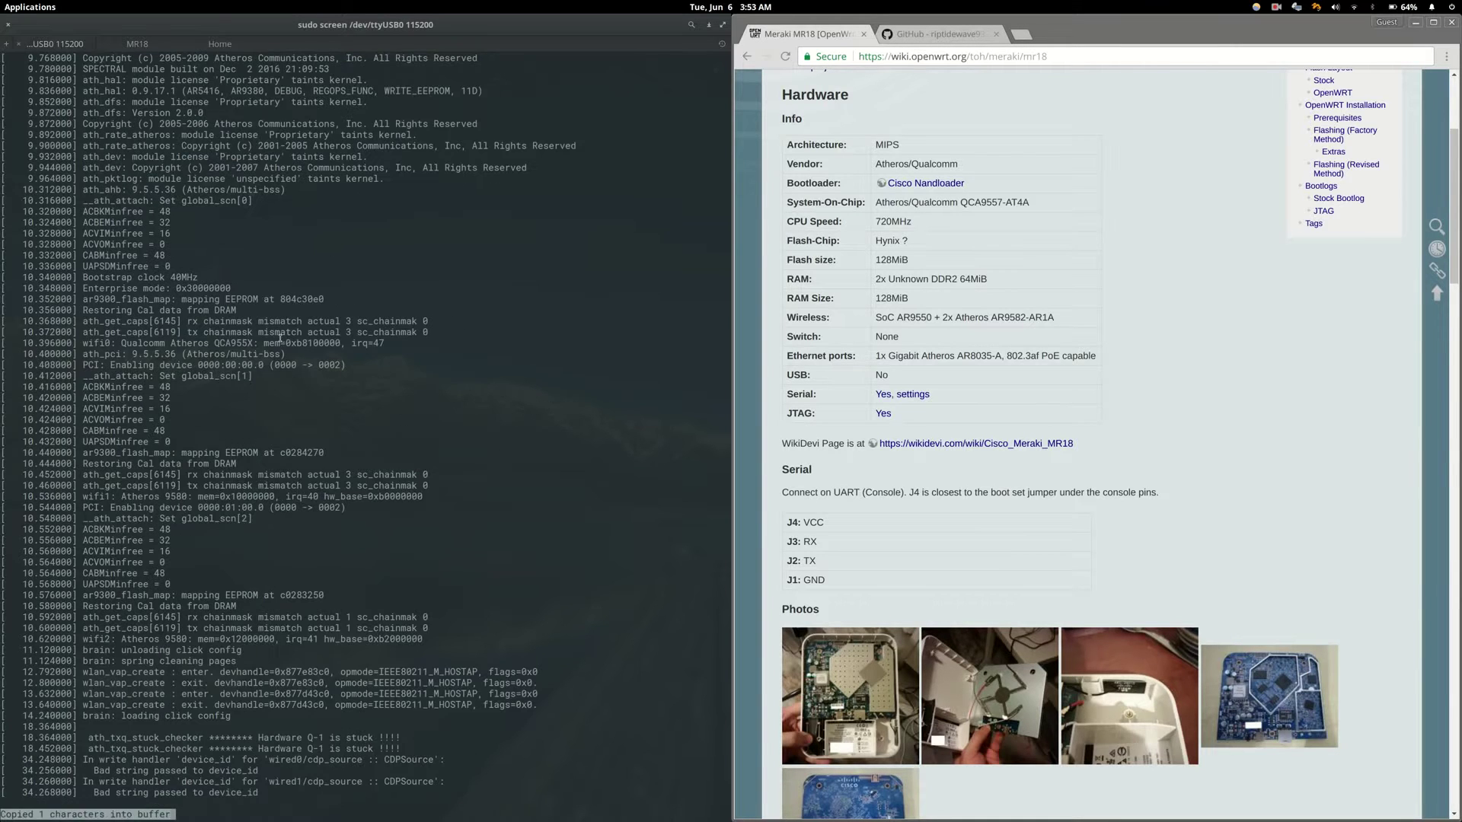
- Get a fresh <Meraki> prompt, then wait while the MR18 reboots and prints its boot log
{"action": "key", "text": "Return"}
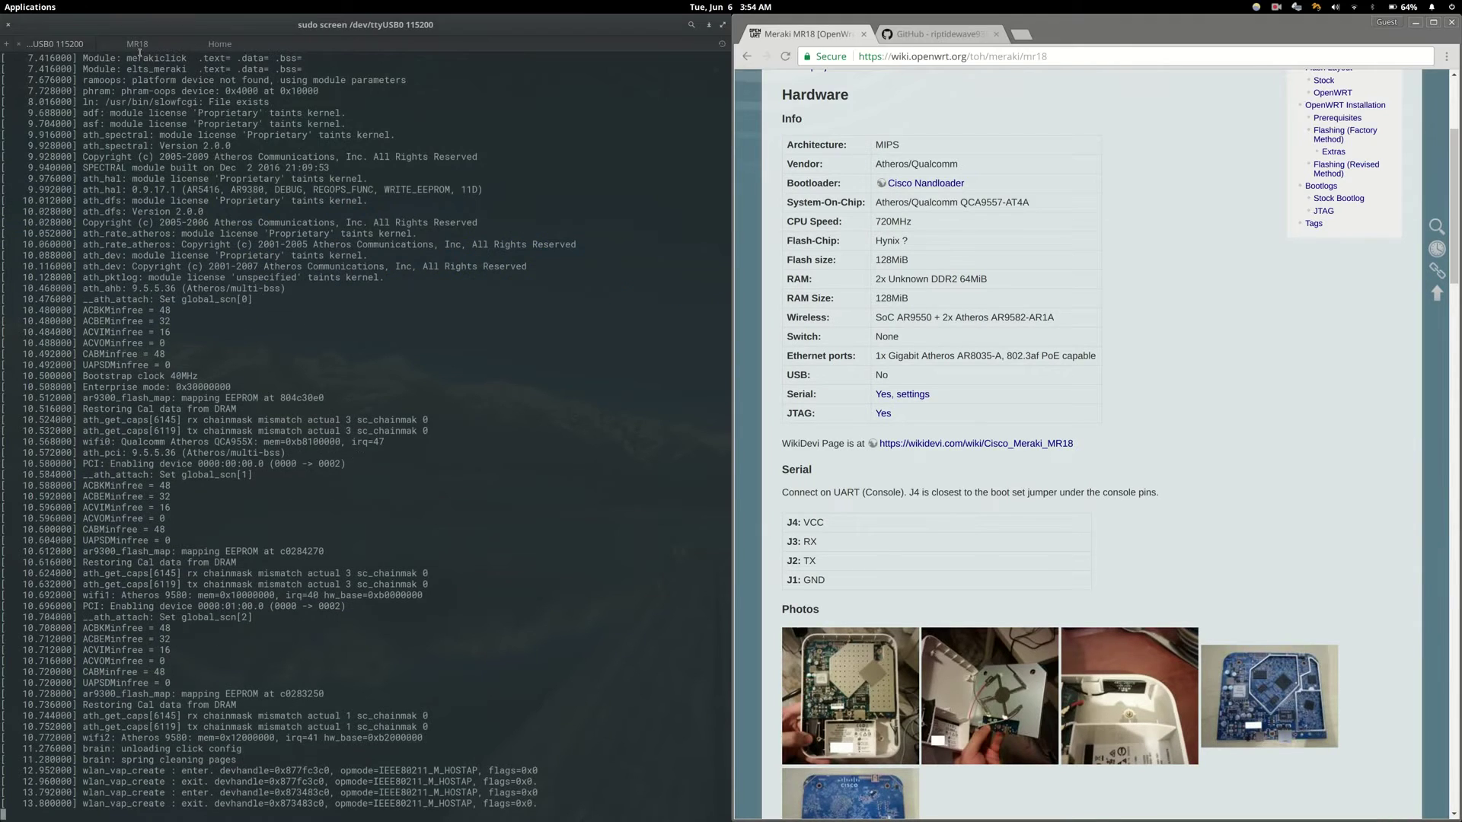
- Open the Openwrt-MR18 V1.0 Final releases, then list the initramfs and sysupgrade images in ~/Documents/MR18
{"action": "left_click", "coordinate": [940, 37]}
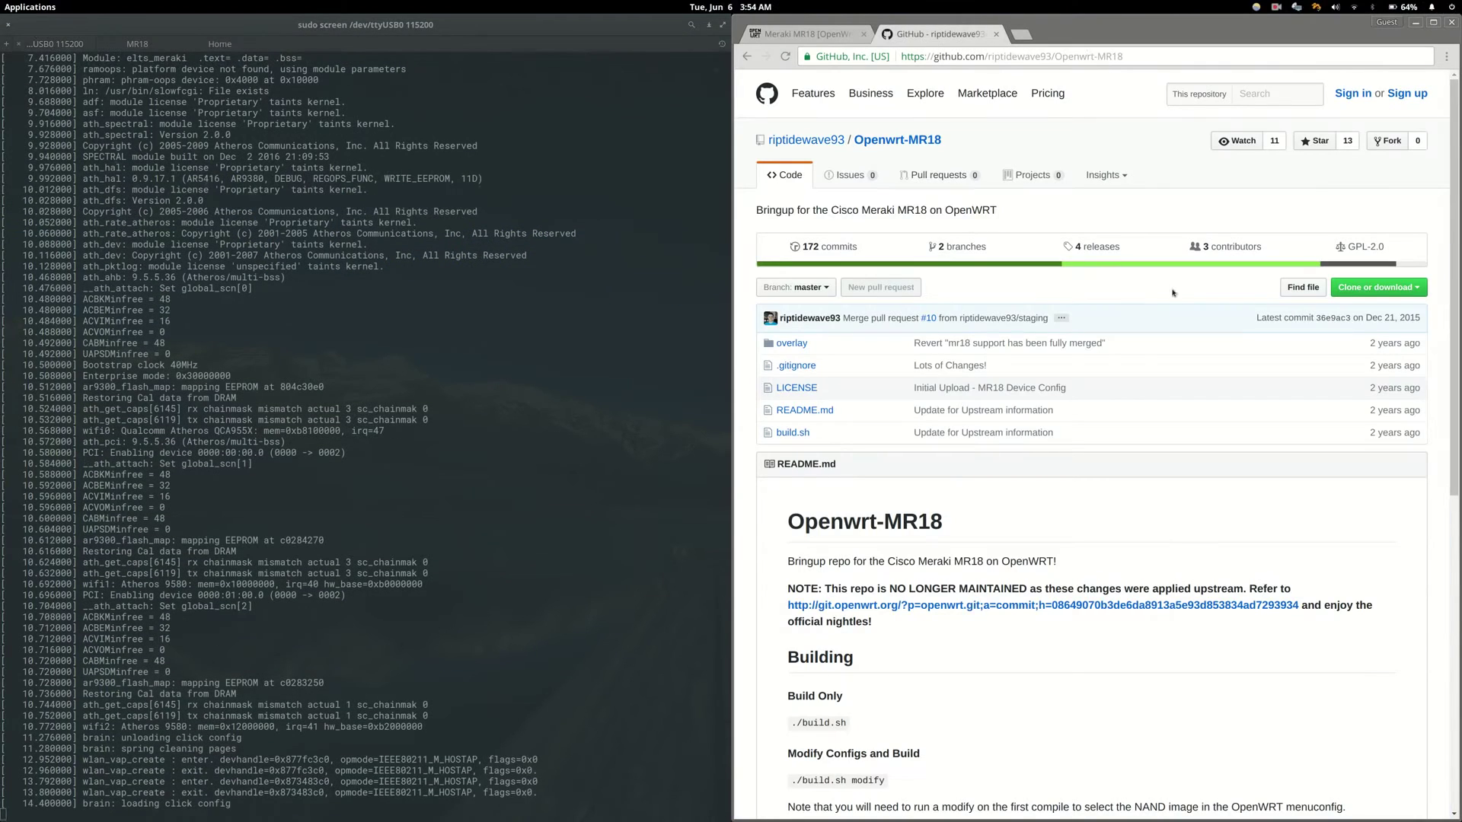
{"action": "left_click", "coordinate": [1097, 248]}
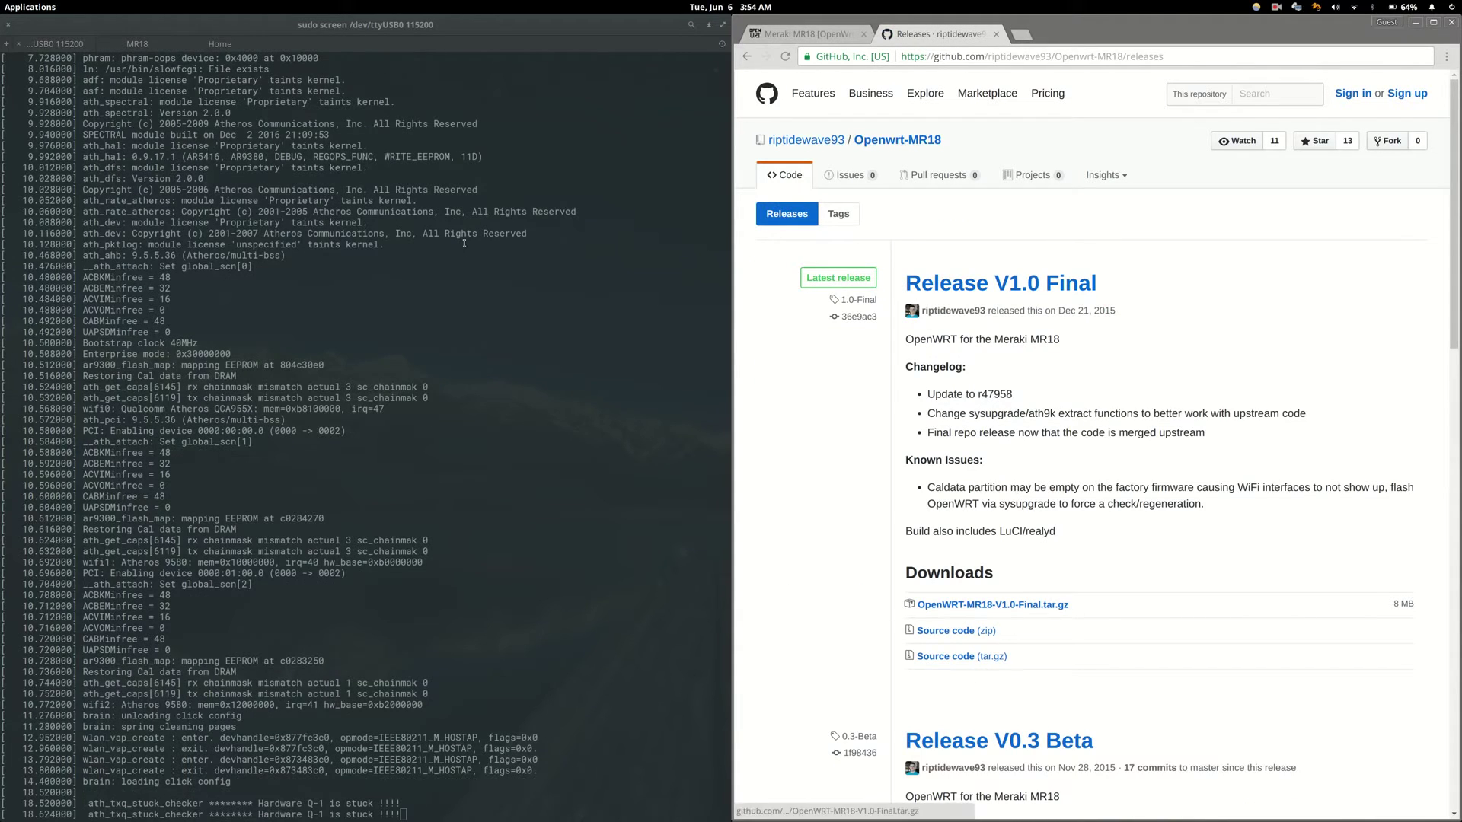
{"action": "left_click", "coordinate": [132, 46]}
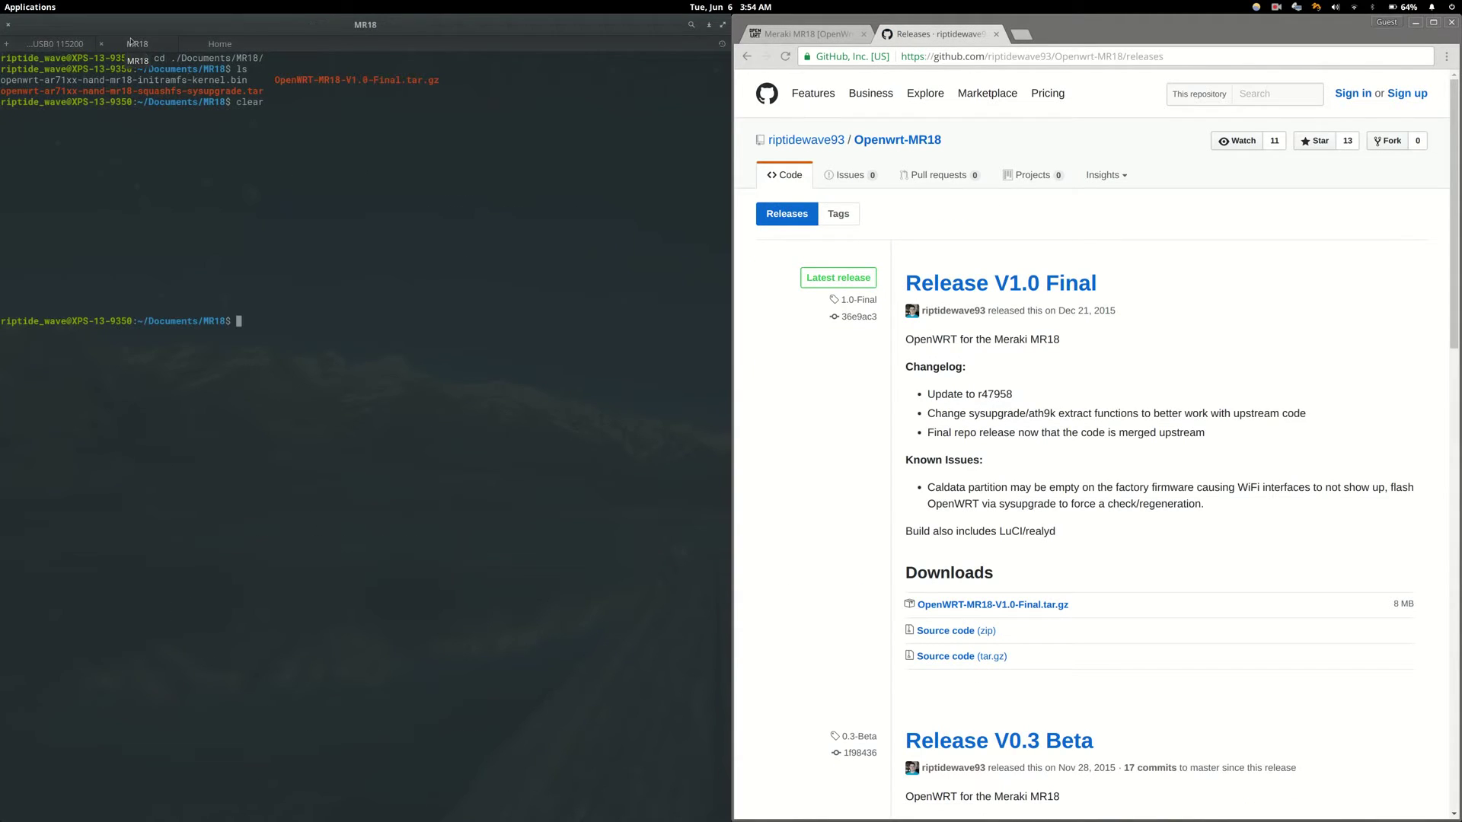
{"action": "type", "text": "clear"}
{"action": "key", "text": "Return"}
{"action": "type", "text": "ls"}
{"action": "key", "text": "Return"}
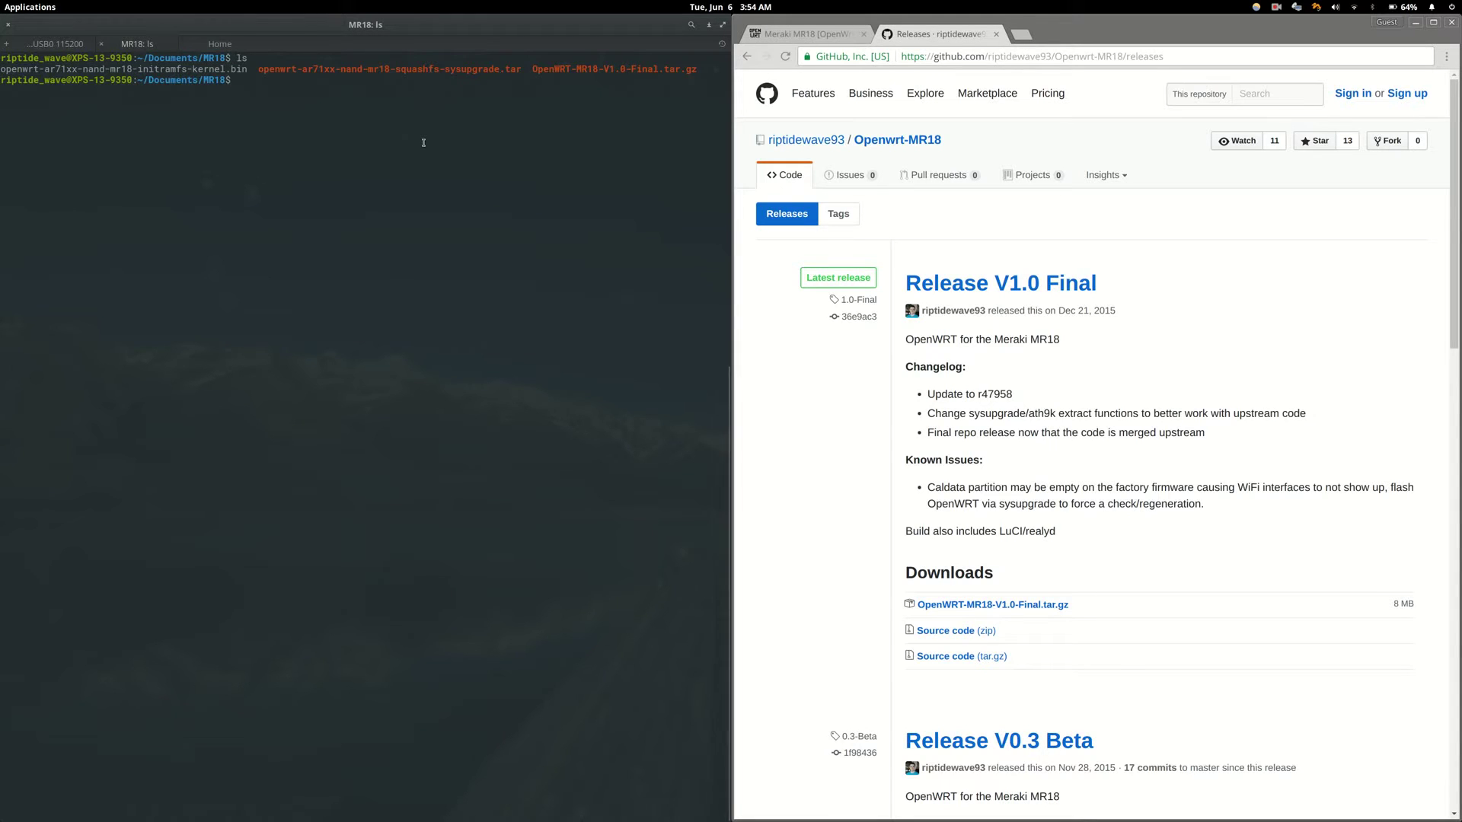
- Check the laptop's IP with ip a and serve ~/Documents/MR18 using sudo python2 -m SimpleHTTPServer 80
{"action": "type", "text": "ip a"}
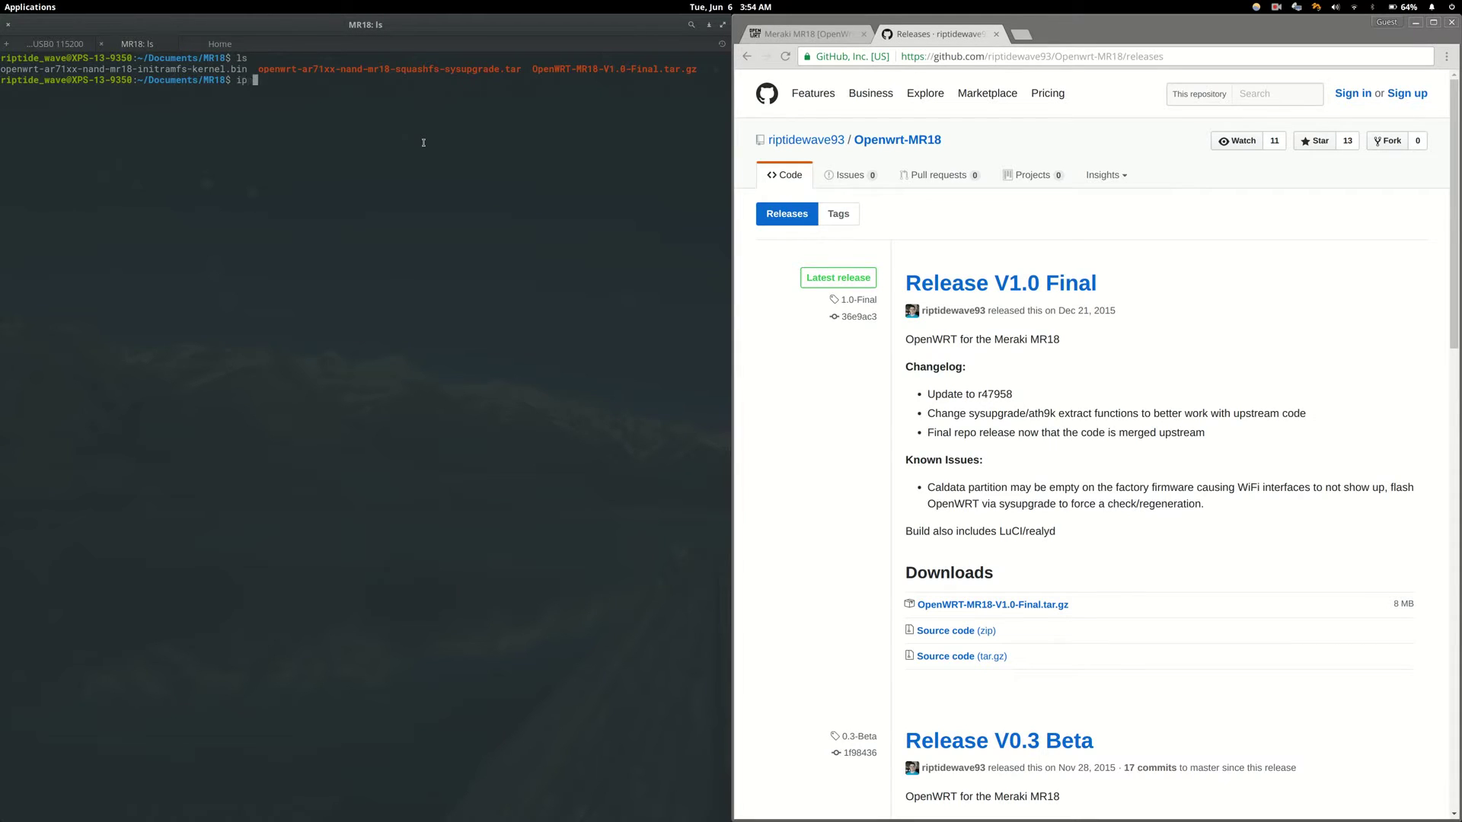
{"action": "key", "text": "Return"}
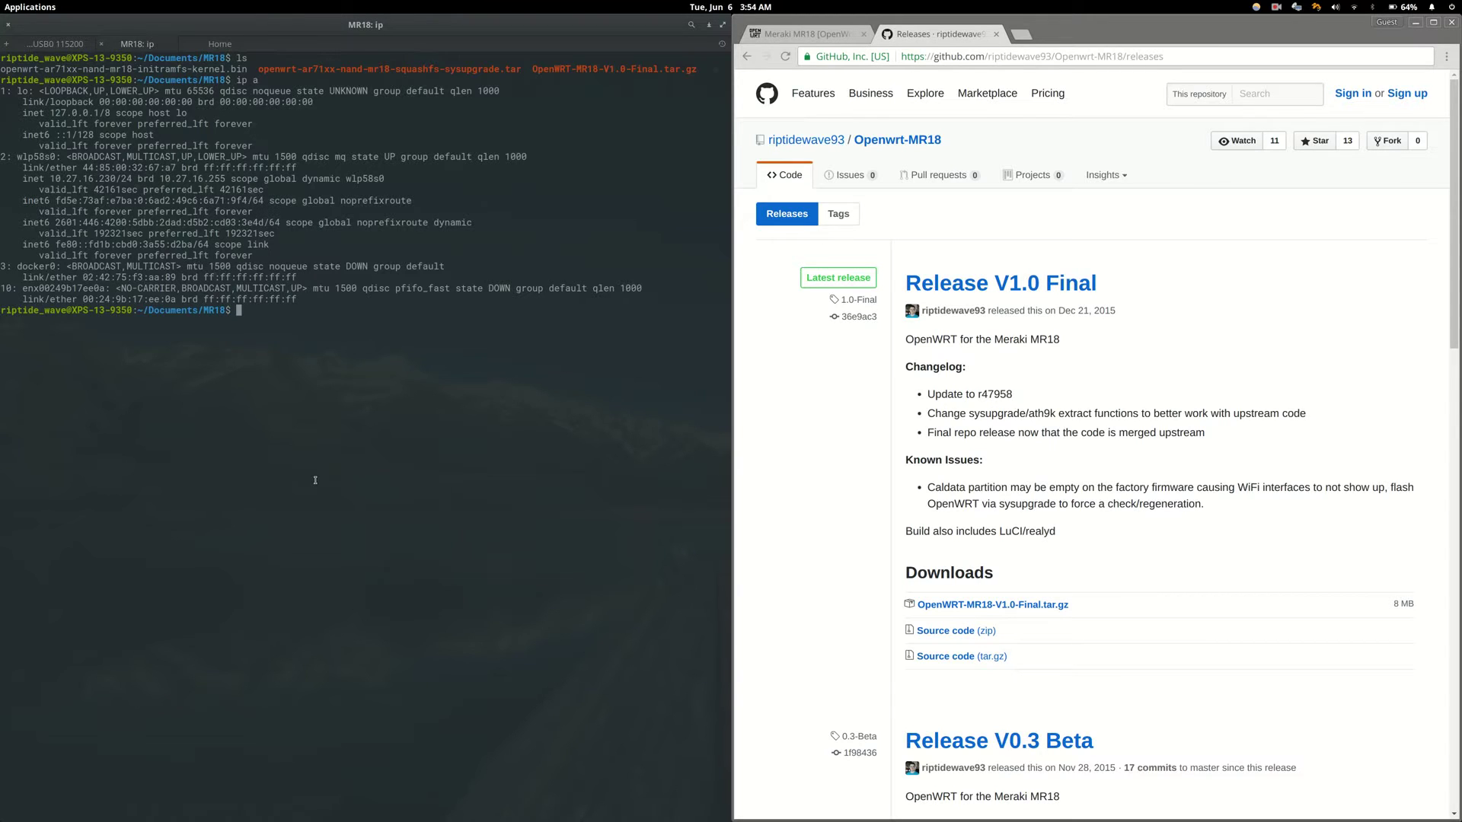
{"action": "type", "text": "sudo python2 -m SimpleHTTP"}
{"action": "type", "text": "Server 80"}
{"action": "key", "text": "Return"}
{"action": "type", "text": "************"}
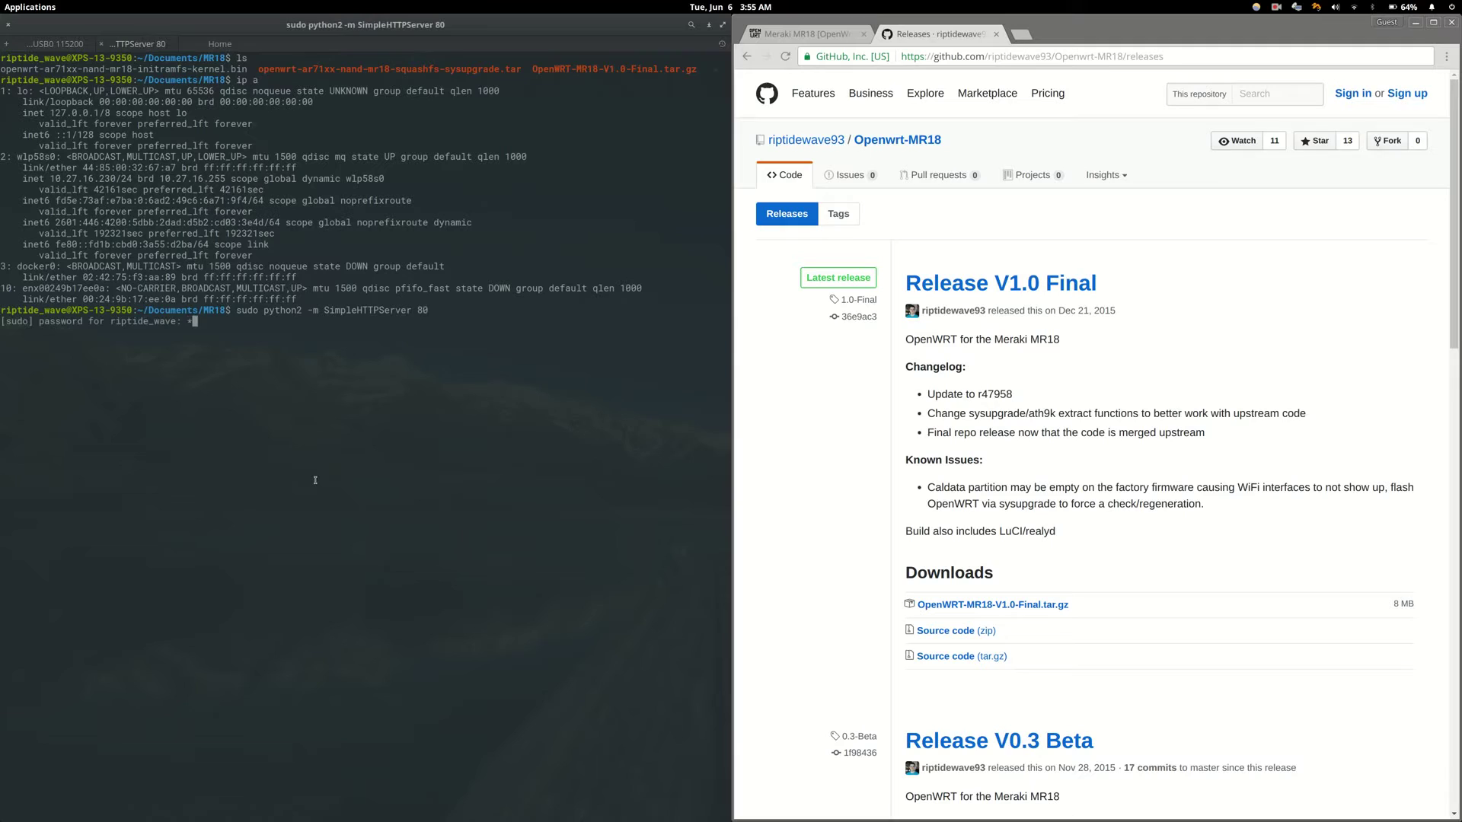
{"action": "key", "text": "Return"}
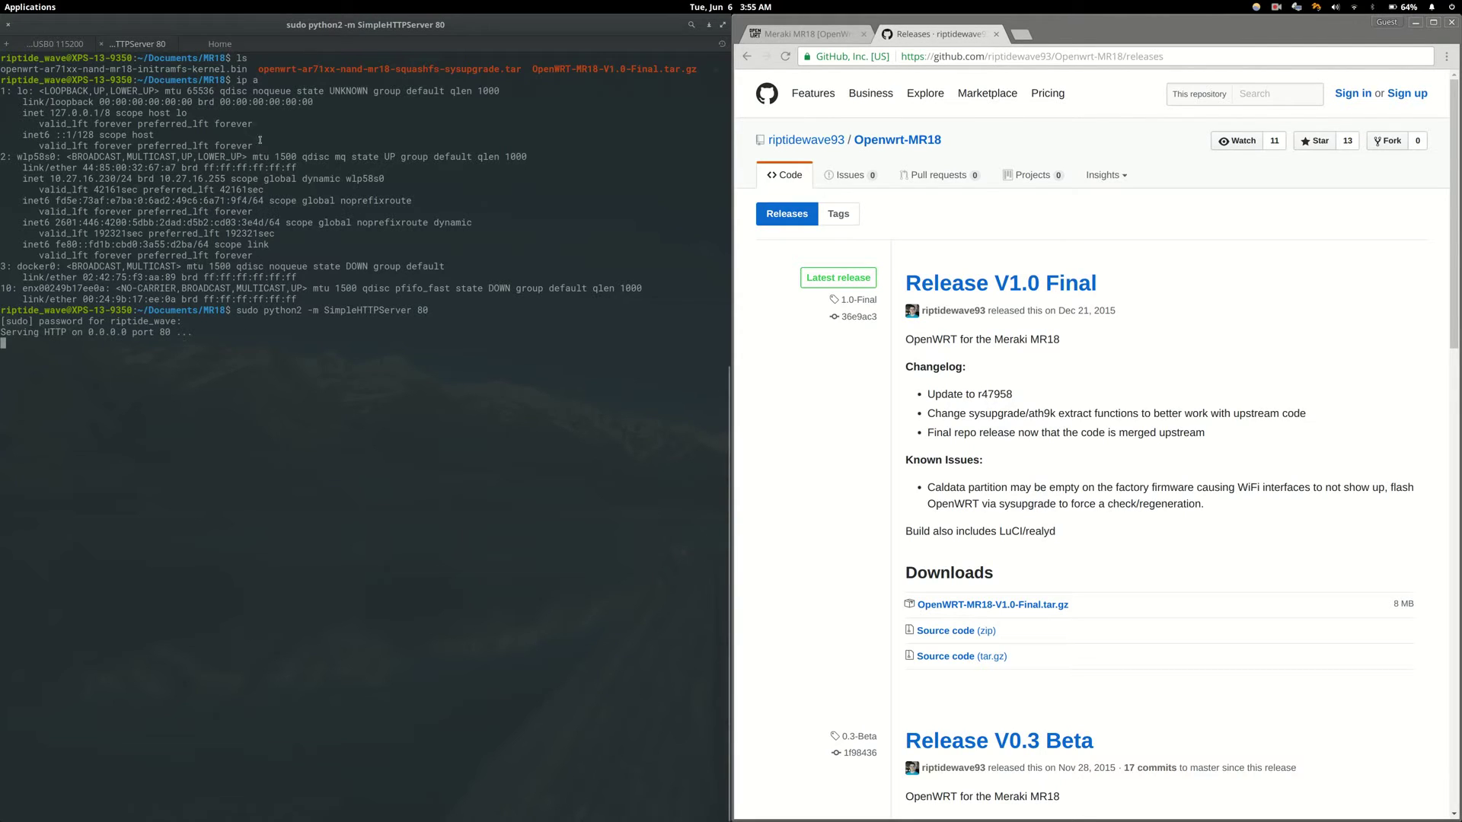
- At a fresh Meraki prompt, type 'odm firmware part2 10.27.16.230:80/' using the laptop's copied IP
{"action": "left_click", "coordinate": [48, 44]}
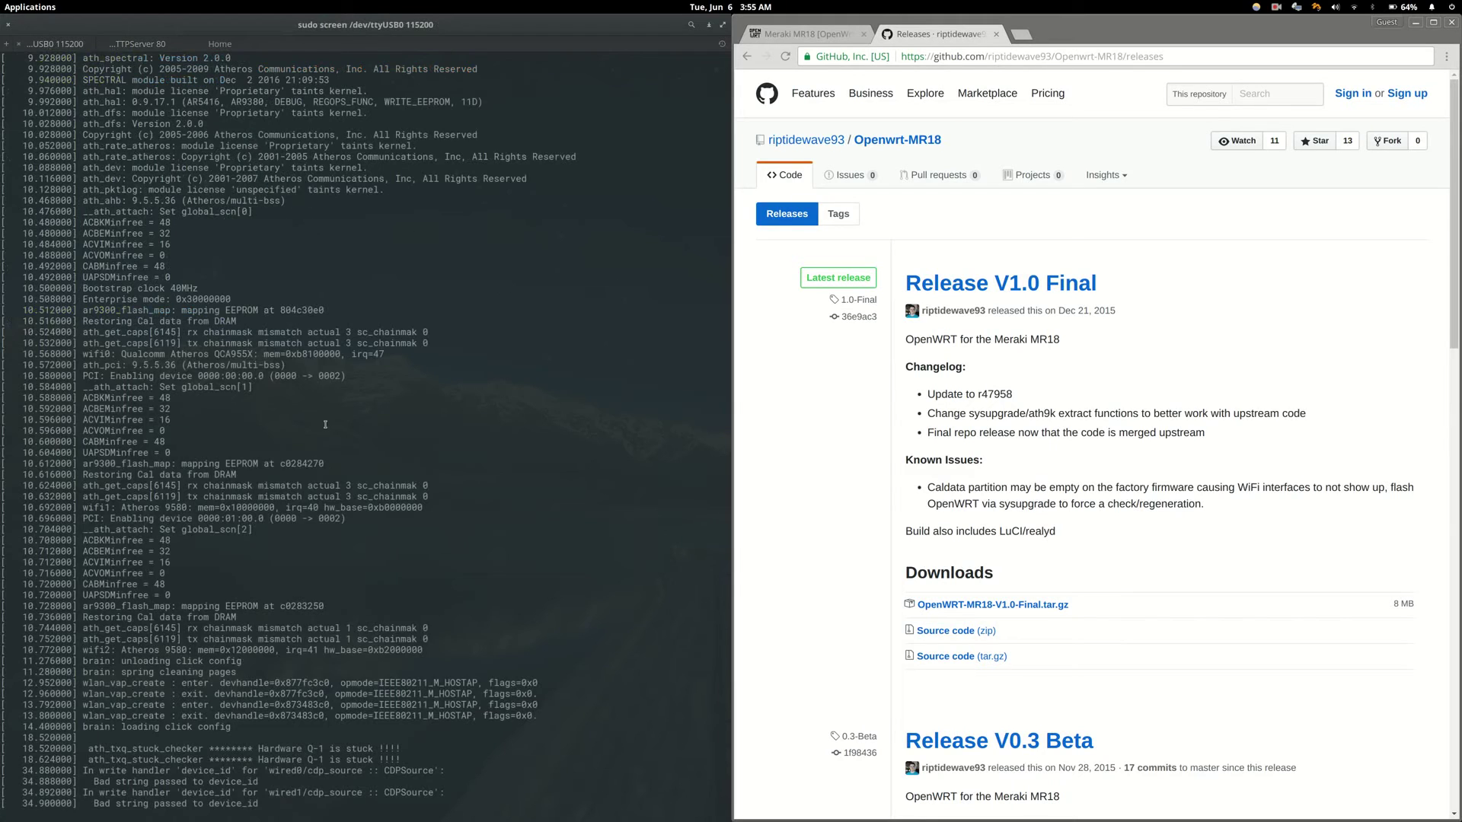
{"action": "key", "text": "Return"}
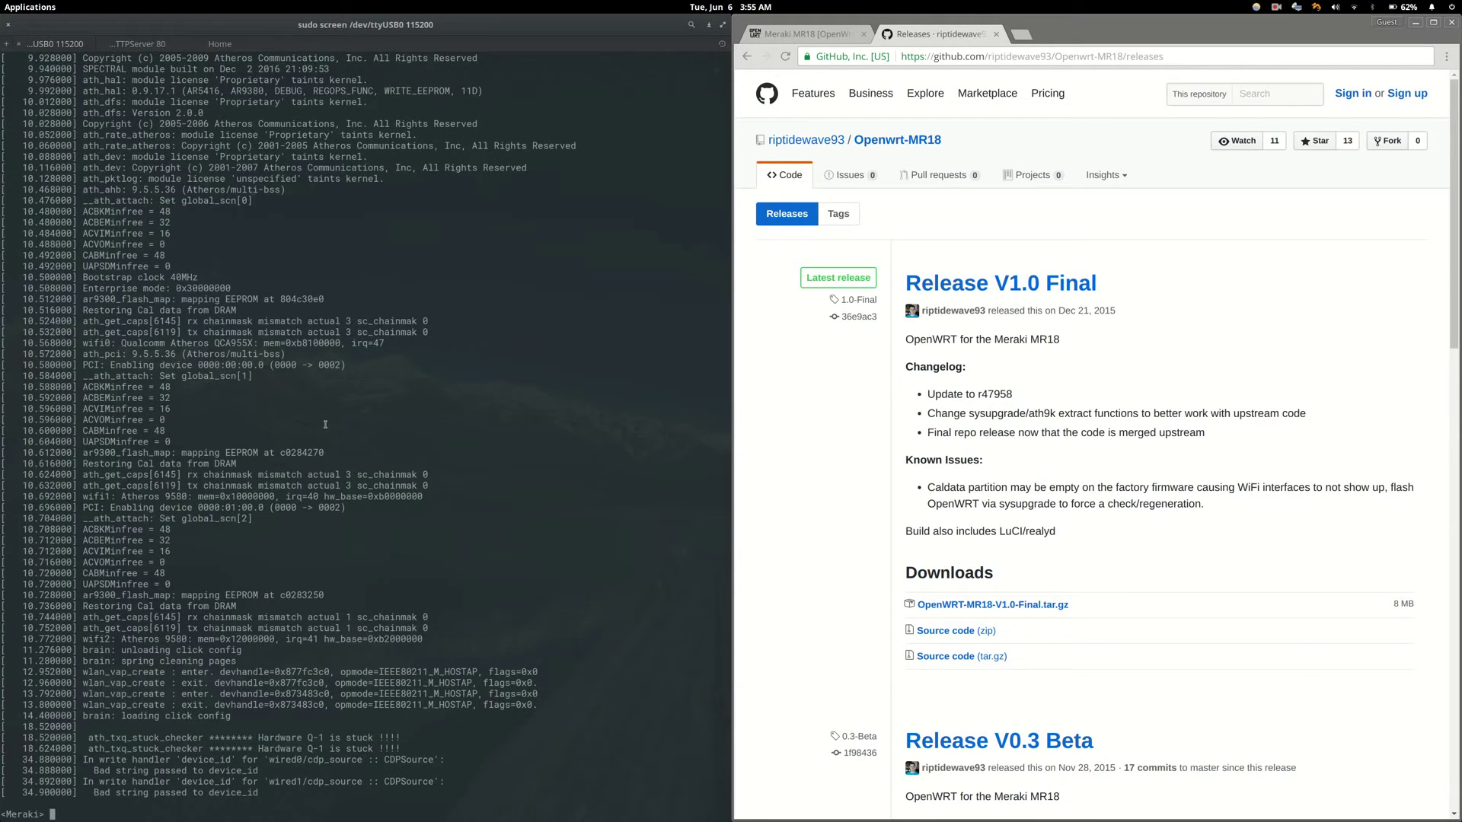
{"action": "type", "text": "odm firmware part2"}
{"action": "left_click", "coordinate": [182, 44]}
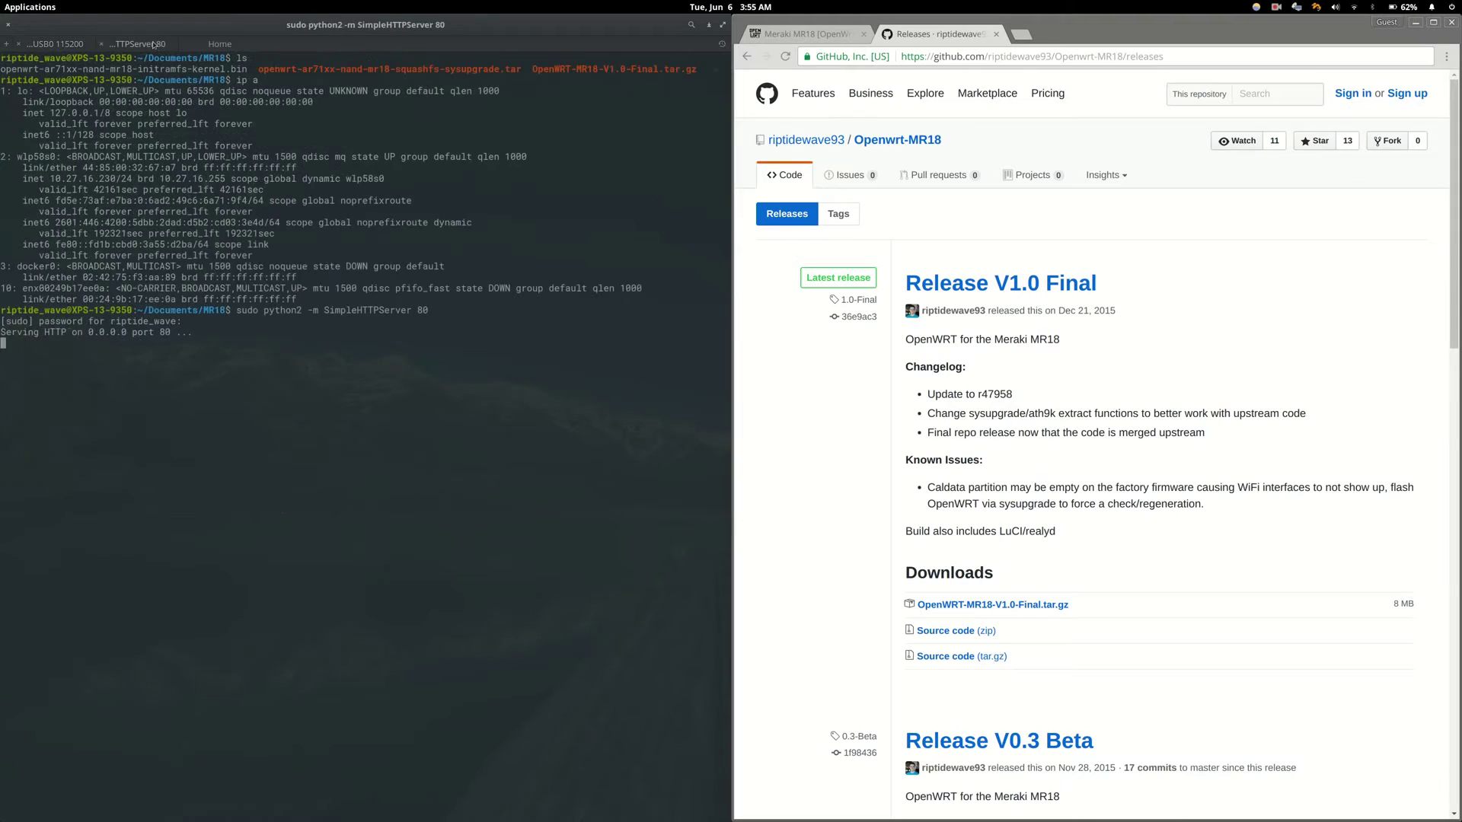
{"action": "double_click", "coordinate": [118, 180]}
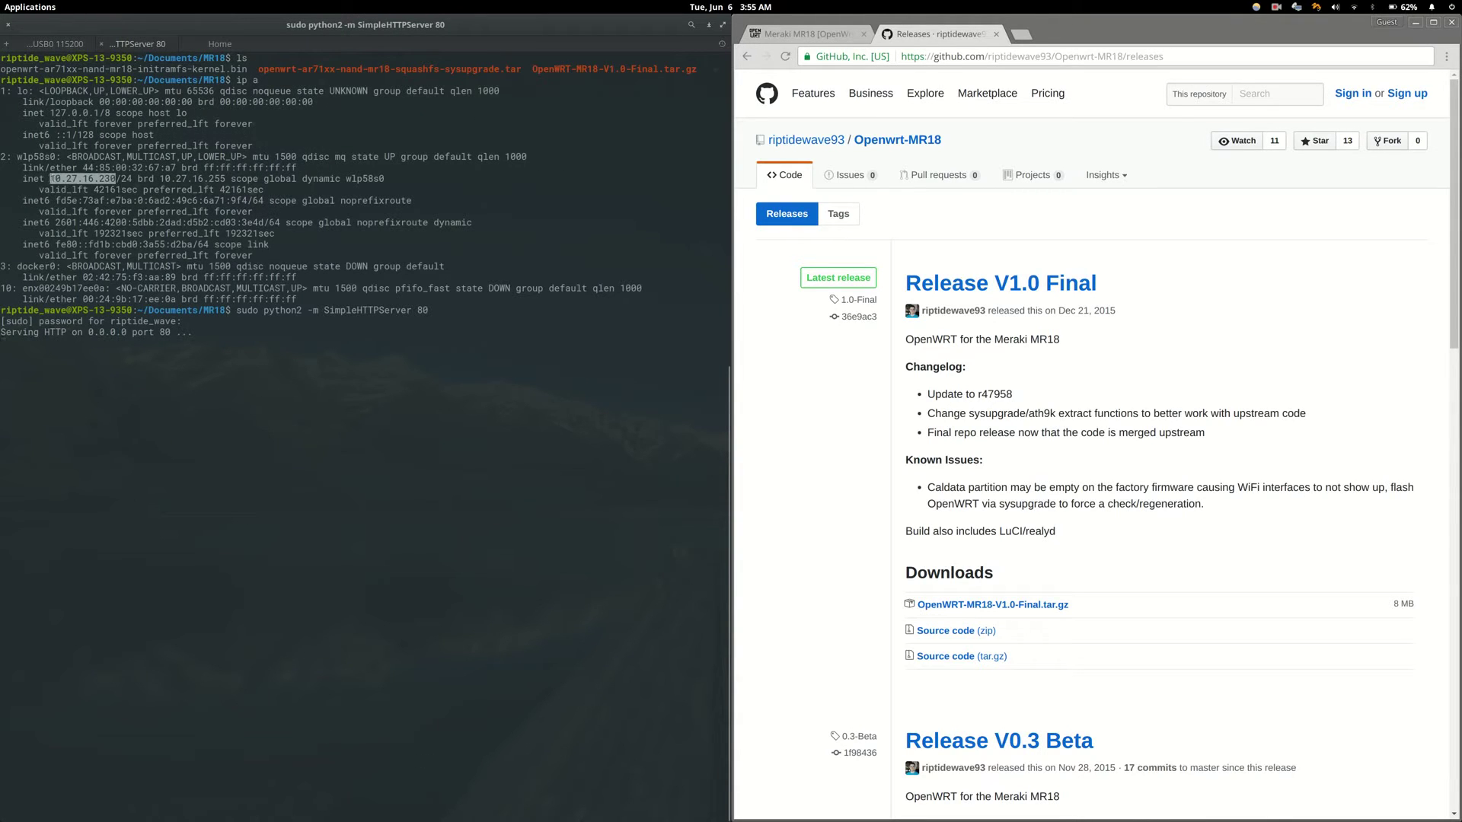
{"action": "left_click", "coordinate": [41, 44]}
{"action": "type", "text": "10.27.16.230"}
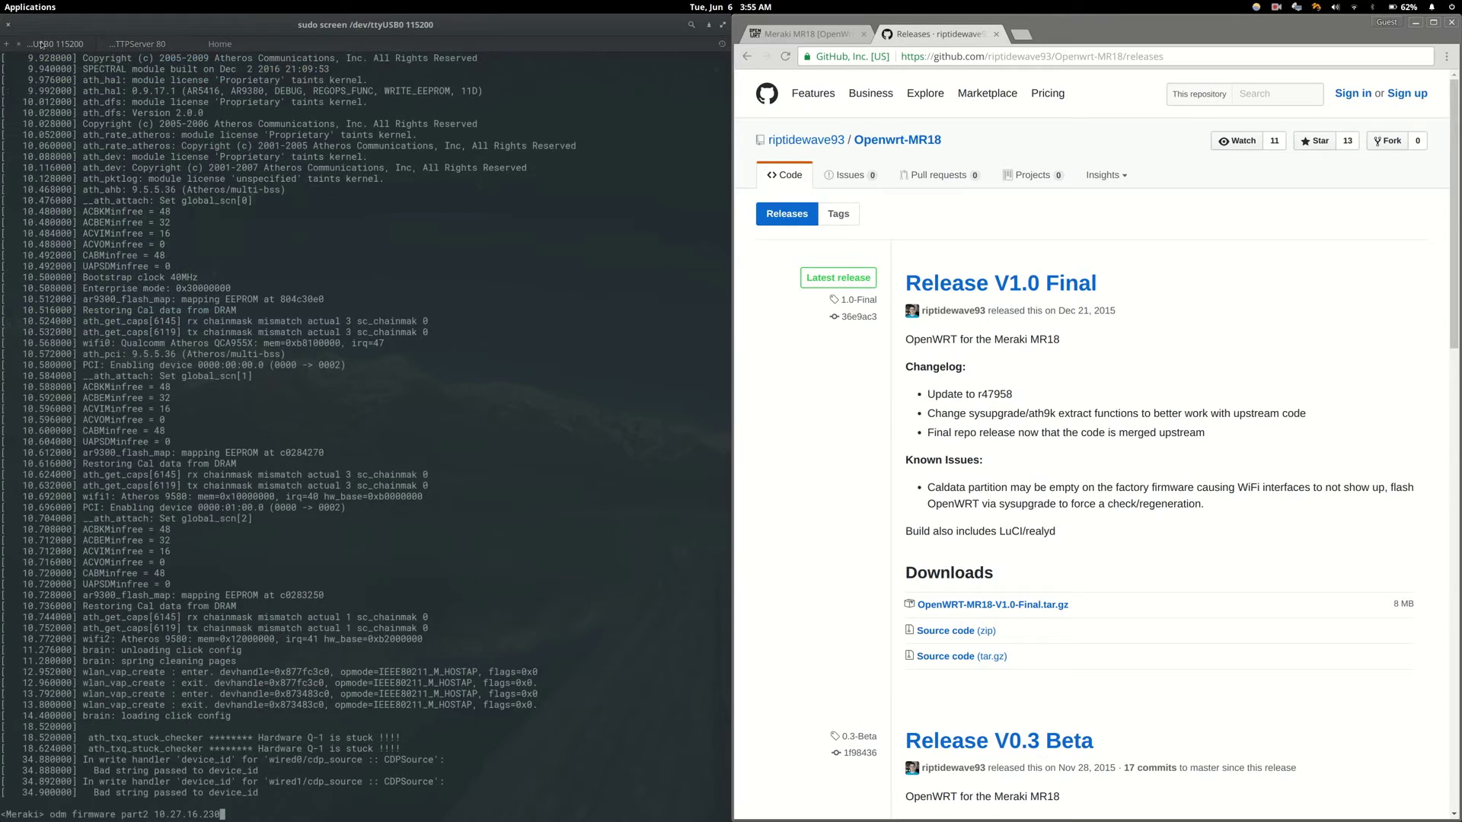
{"action": "type", "text": ":80/;"}
- Append openwrt-ar71xx-nand-mr18-initramfs-kernel.bin from the web server listing and run the flash command
{"action": "left_click", "coordinate": [138, 43]}
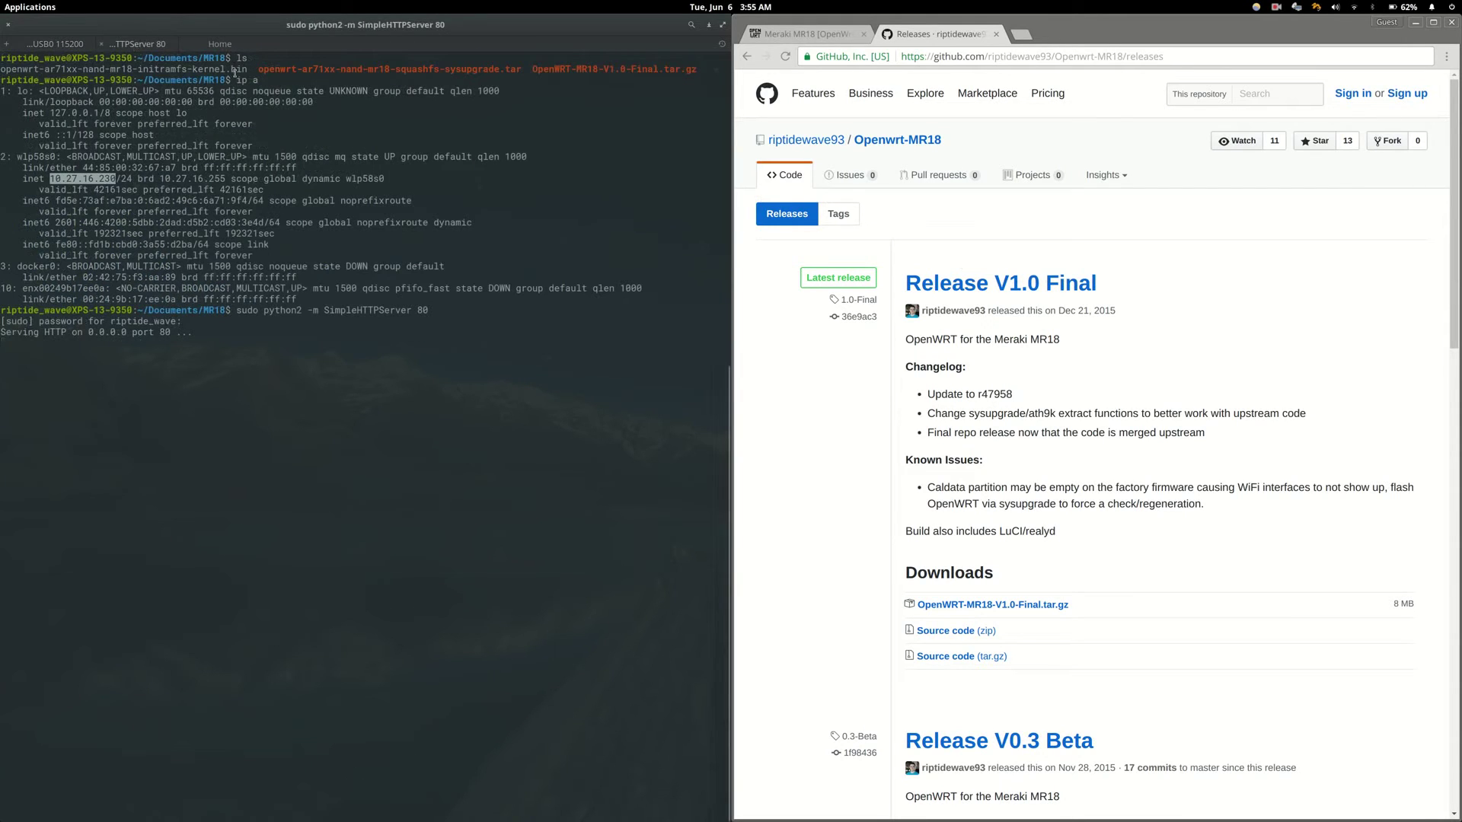
{"action": "left_click_drag", "start_coordinate": [245, 69], "coordinate": [2, 69]}
{"action": "key", "text": "ctrl+c"}
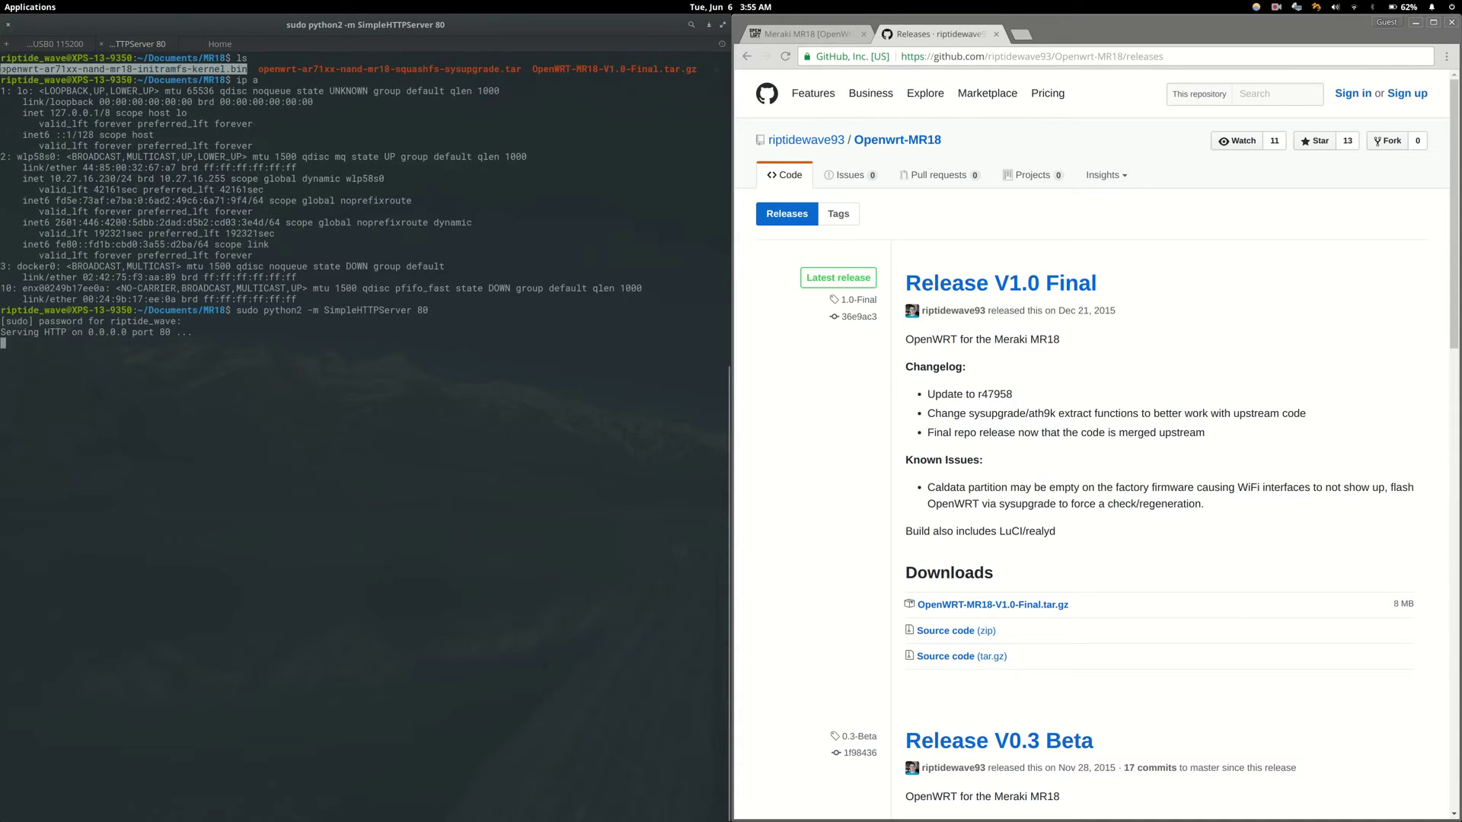
{"action": "left_click", "coordinate": [48, 43]}
{"action": "key", "text": "shift+Insert"}
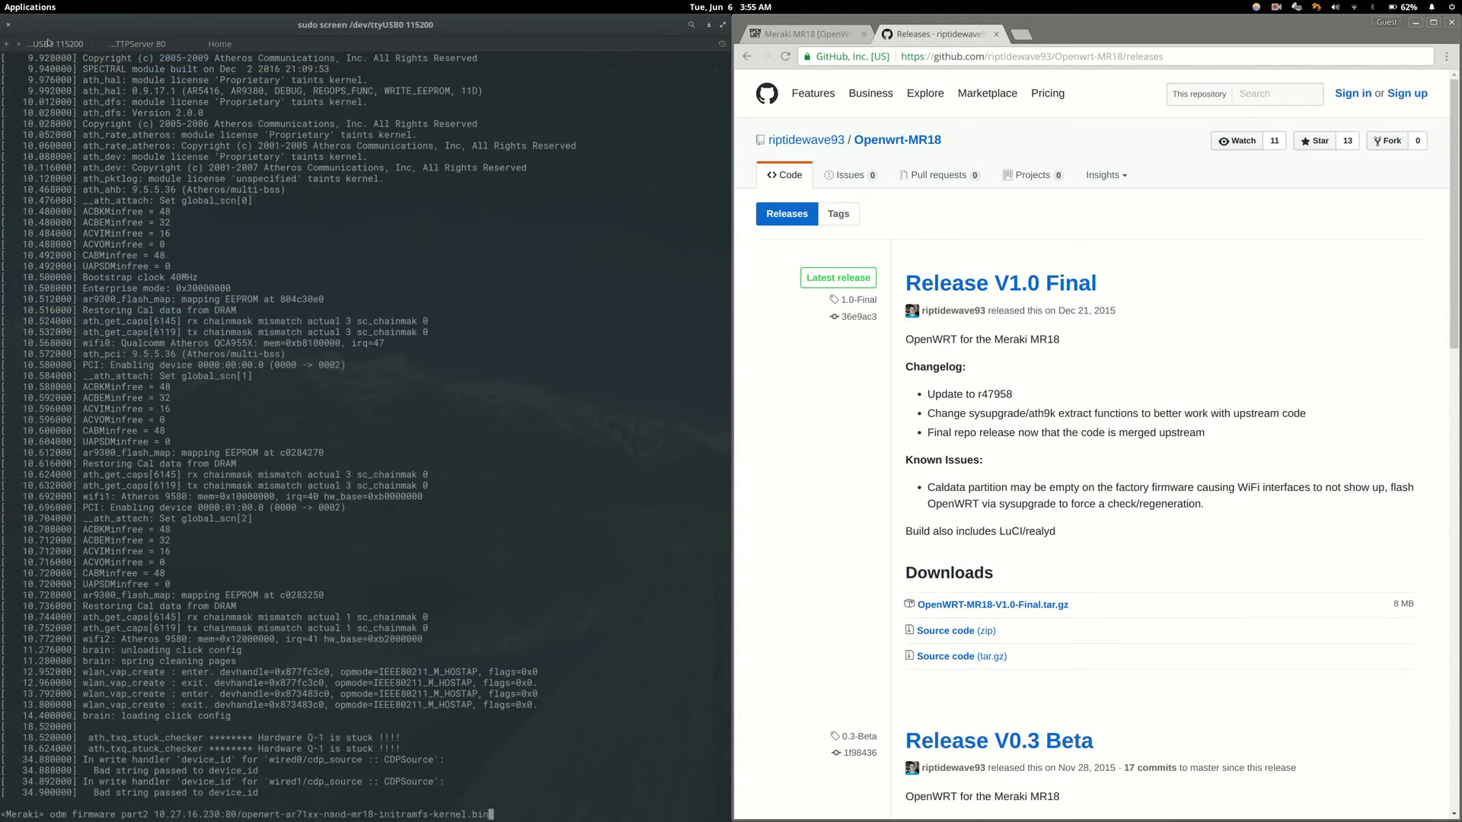
{"action": "key", "text": "Return"}
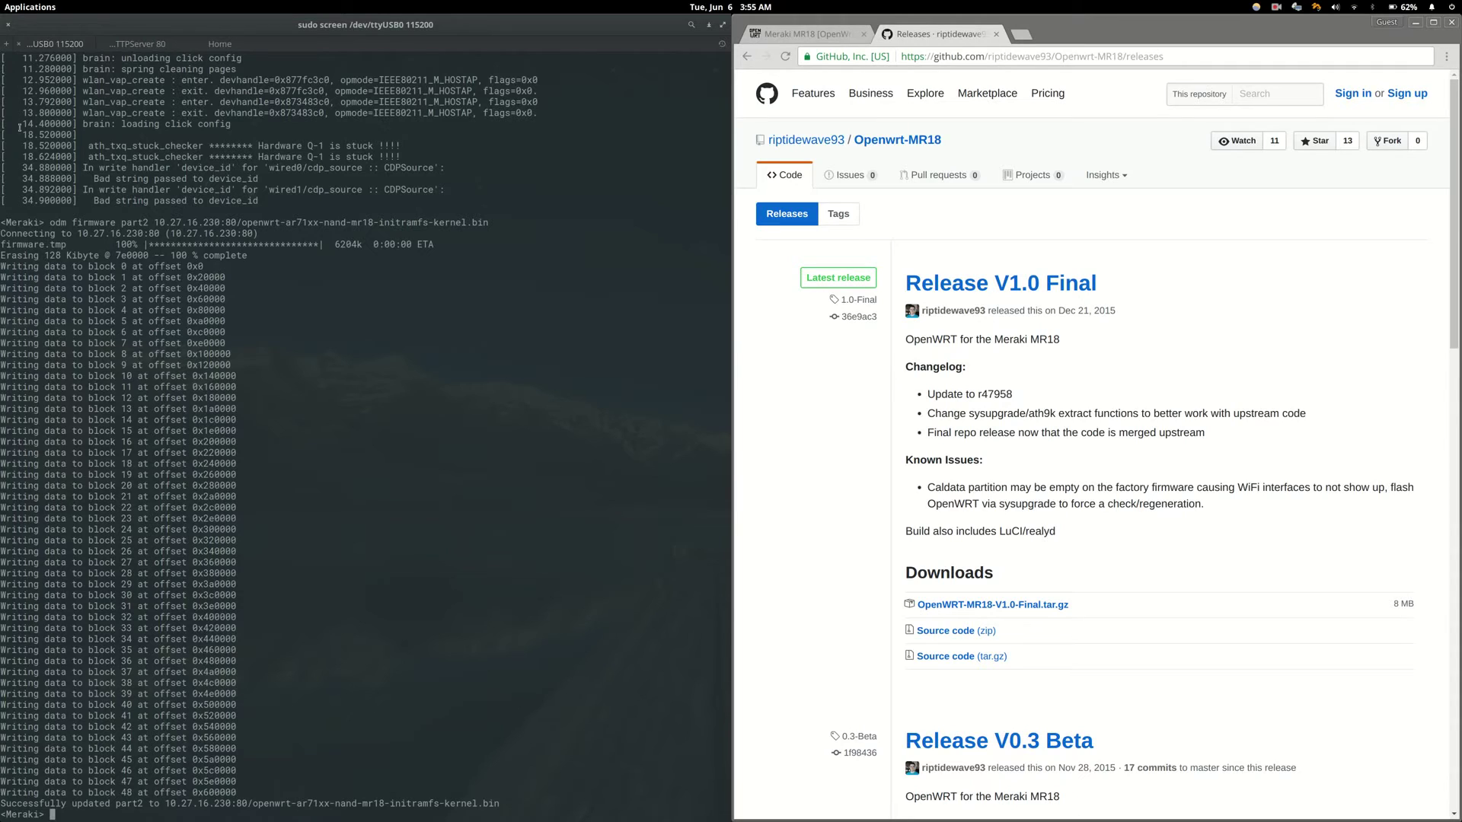
- Hold the 2 key through the reboot after 'Successfully updated part2' to boot into OpenWrt
{"action": "type", "text": "2222222222222222222222222222222222222222222222222222222222222222222222222222222222222222222222222222"}
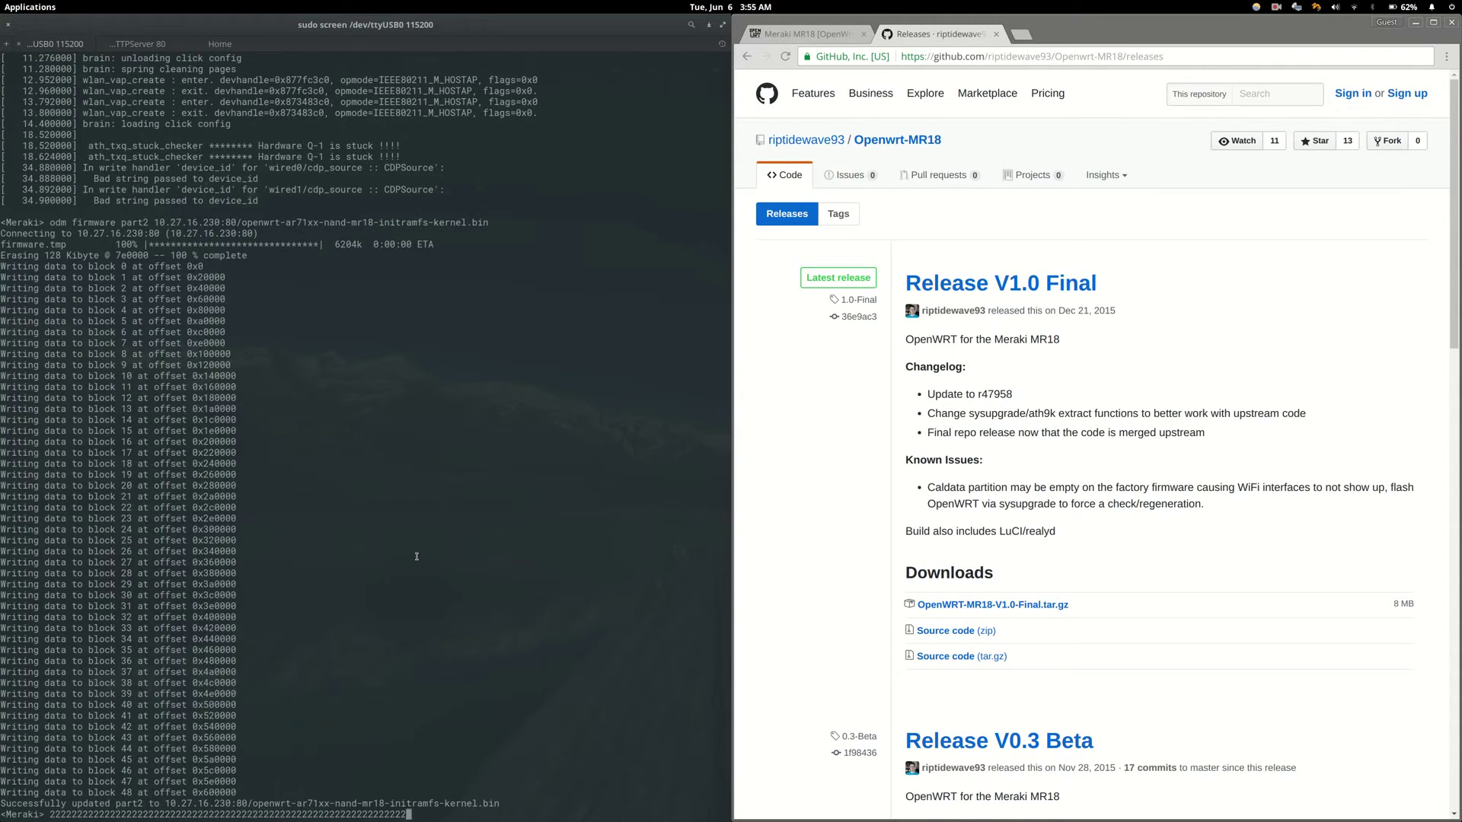
{"action": "type", "text": "22222222222222222222222222222222222222222222222222222222222222"}
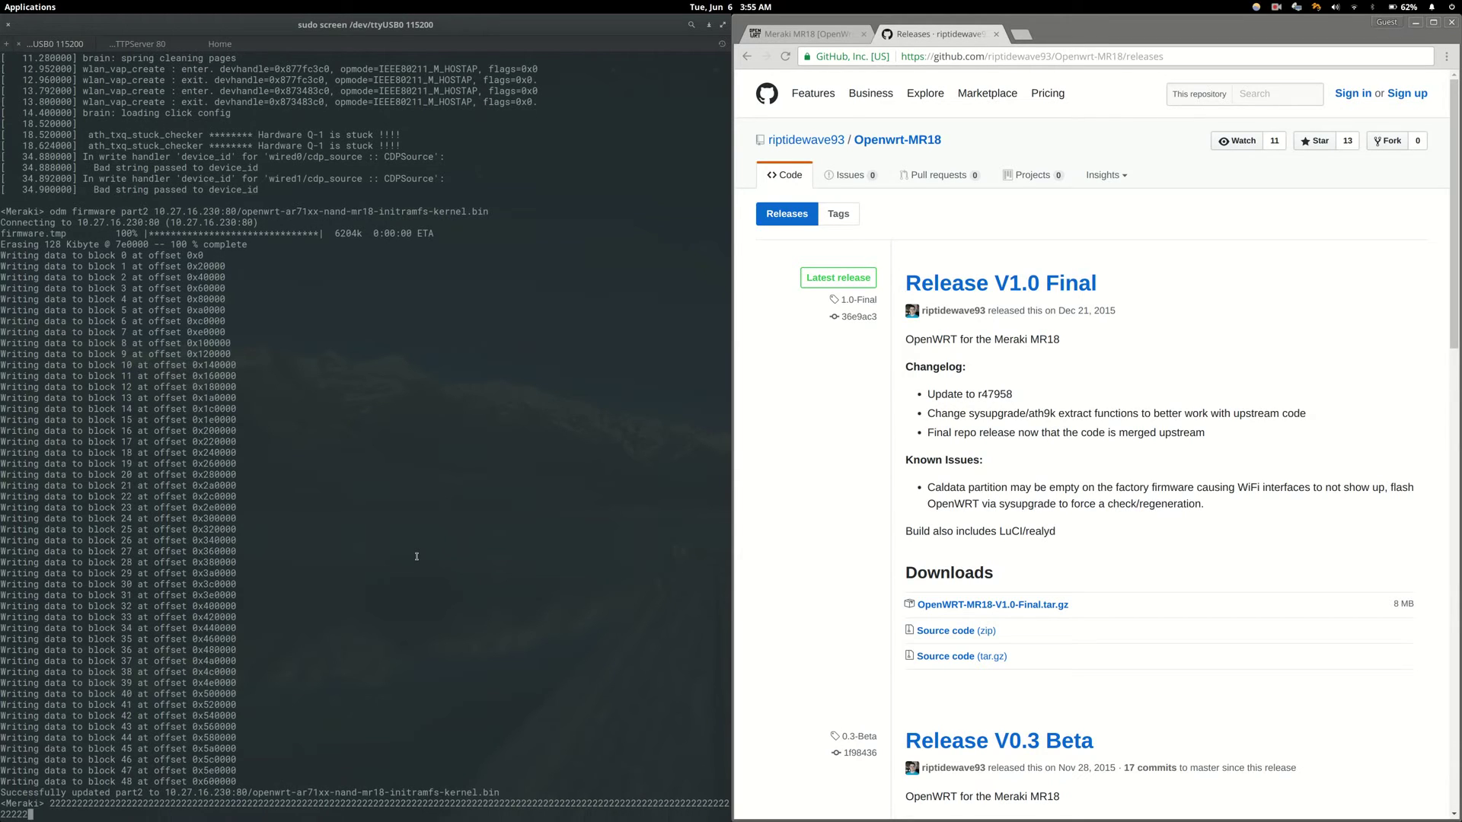
{"action": "type", "text": "2222222222222222222222222222222222222222222222222222222222222222Jun  6 08:56:19 haveged: haveged: Stopping due to signal 15"}
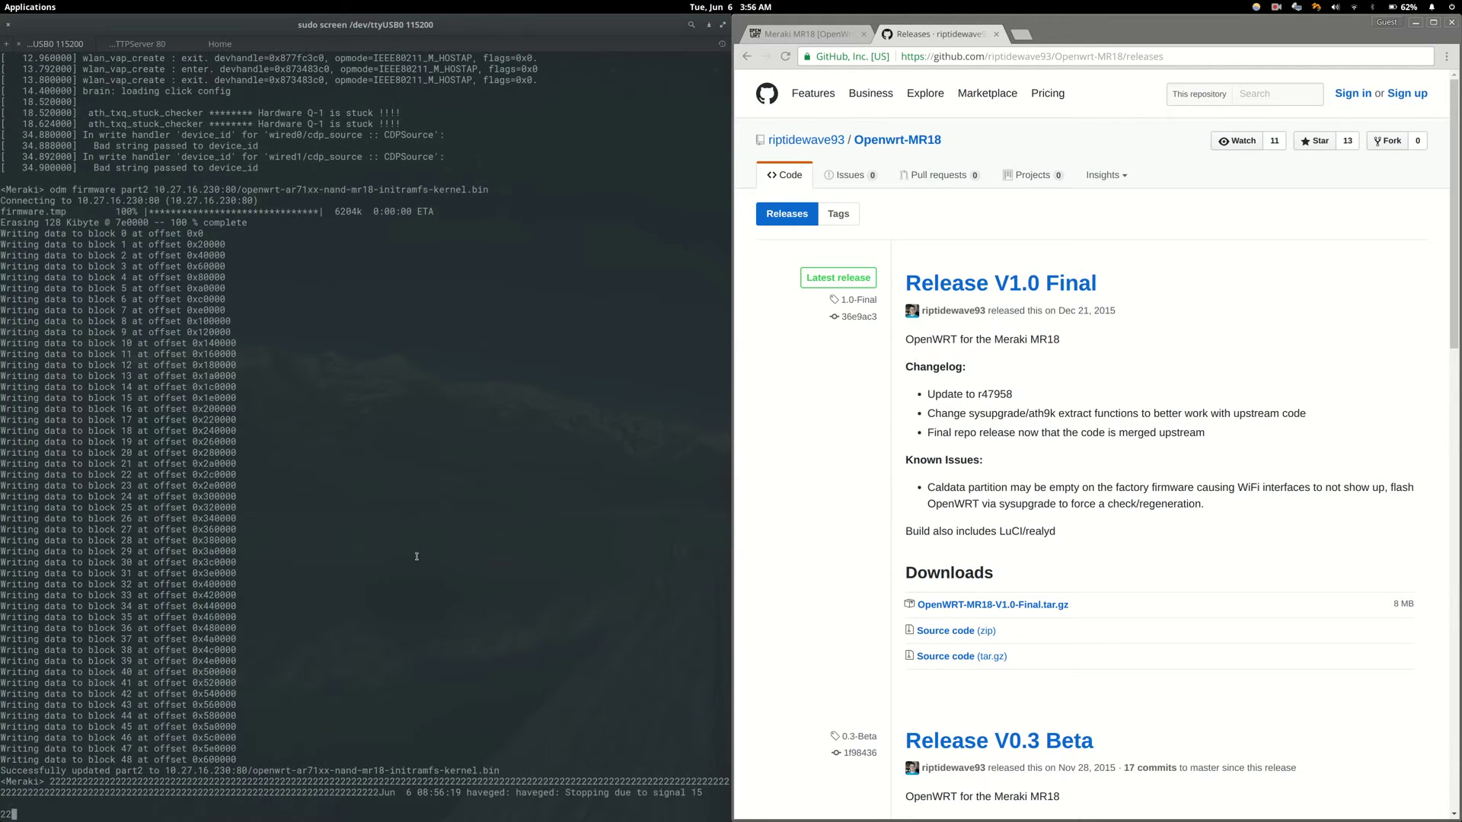
{"action": "type", "text": "222222222222222222222222222222222"}
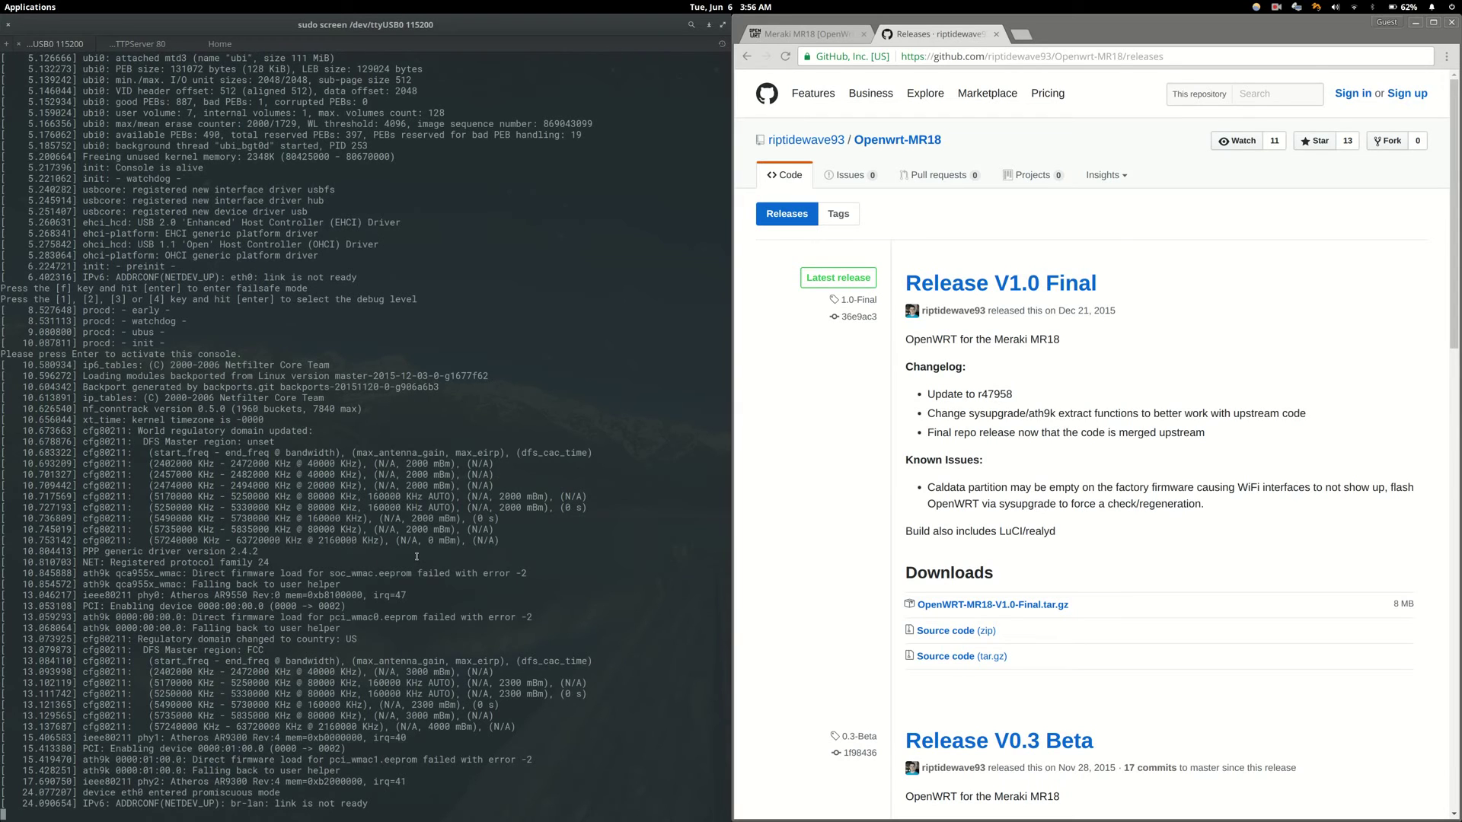
- Activate the OpenWrt console, then stop the Python HTTP server and clear its terminal
{"action": "key", "text": "Return"}
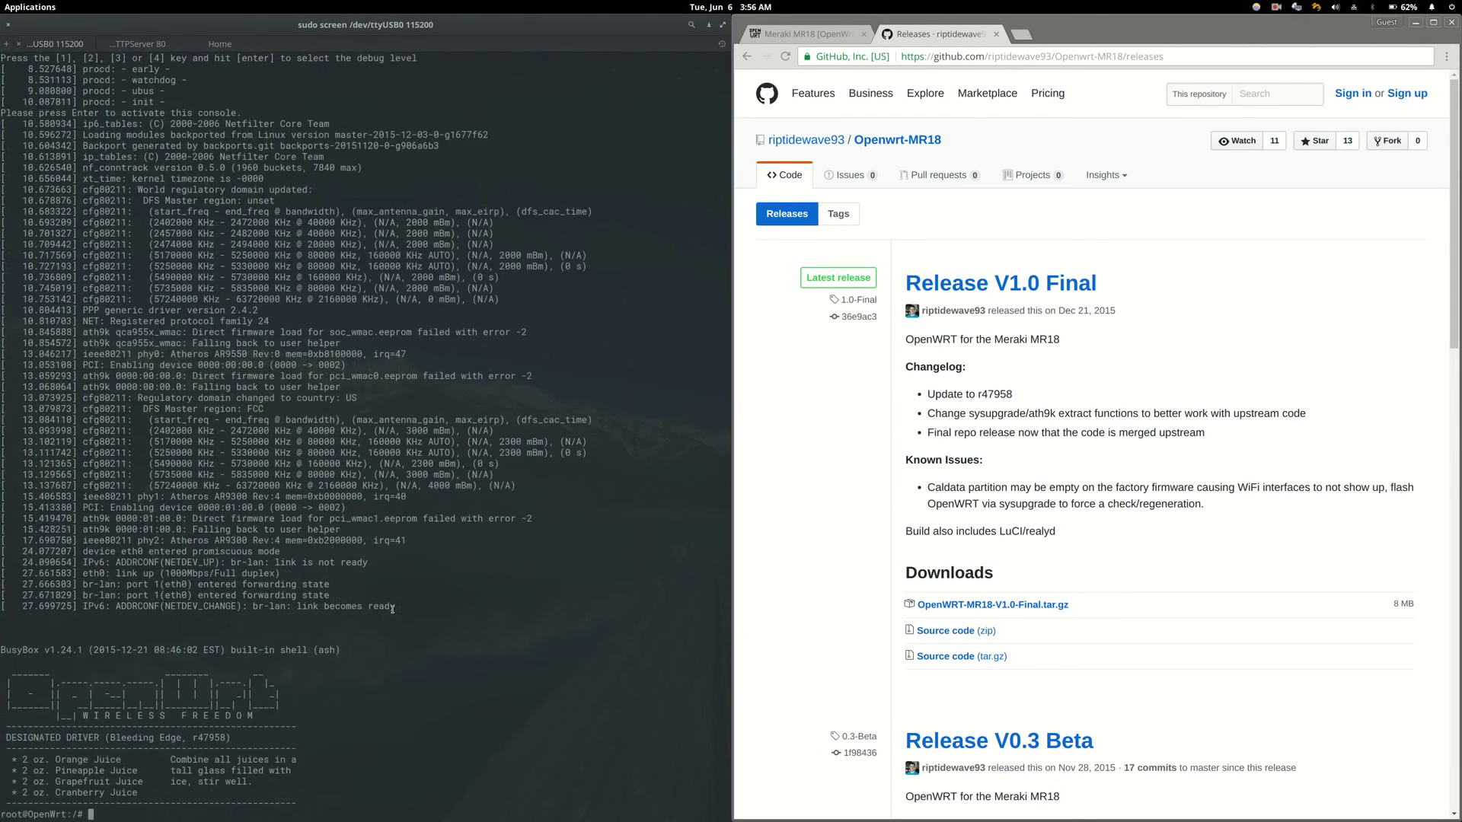
{"action": "left_click", "coordinate": [167, 42]}
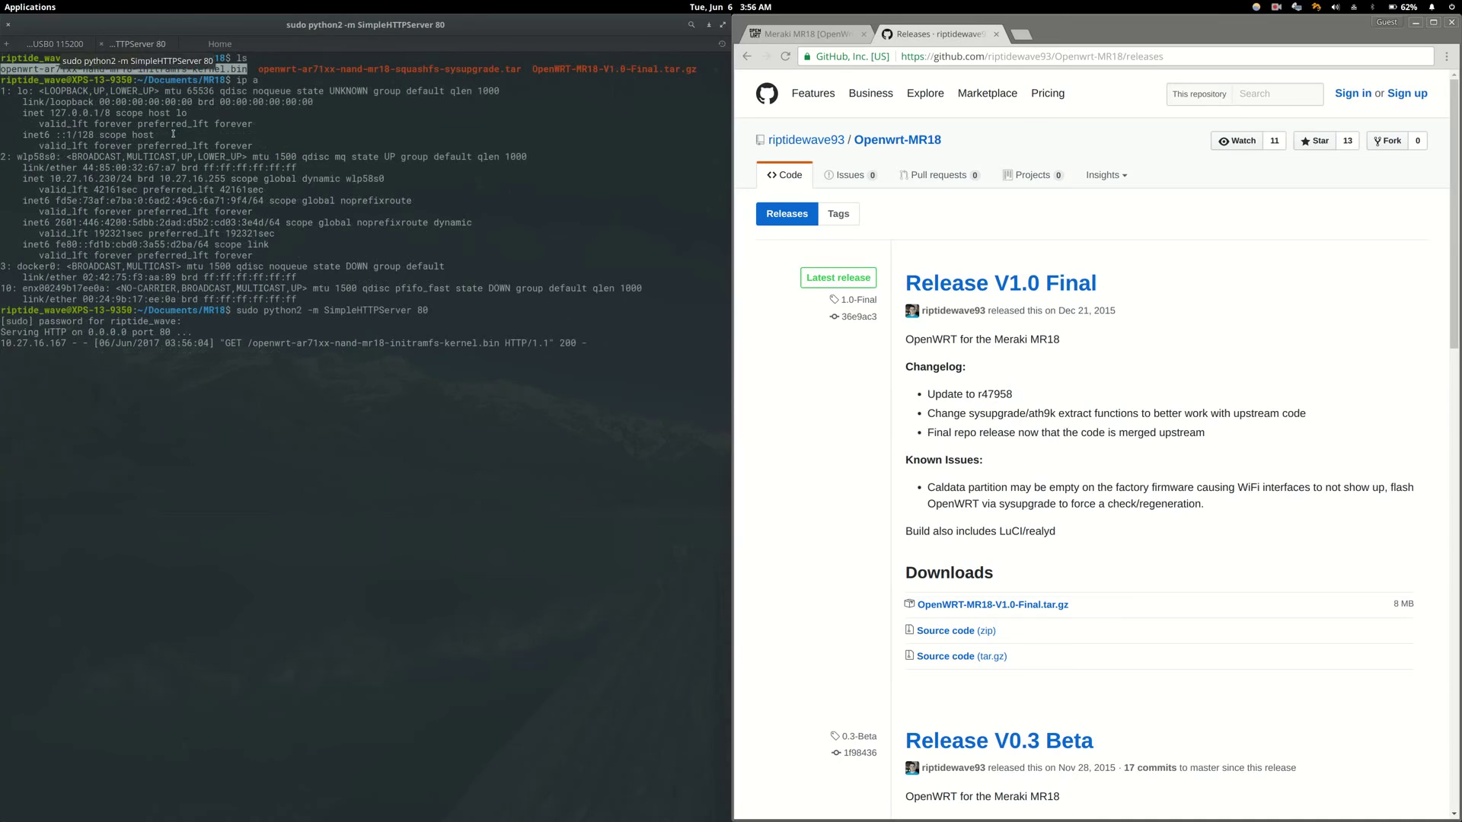
{"action": "key", "text": "ctrl+c"}
{"action": "type", "text": "clear"}
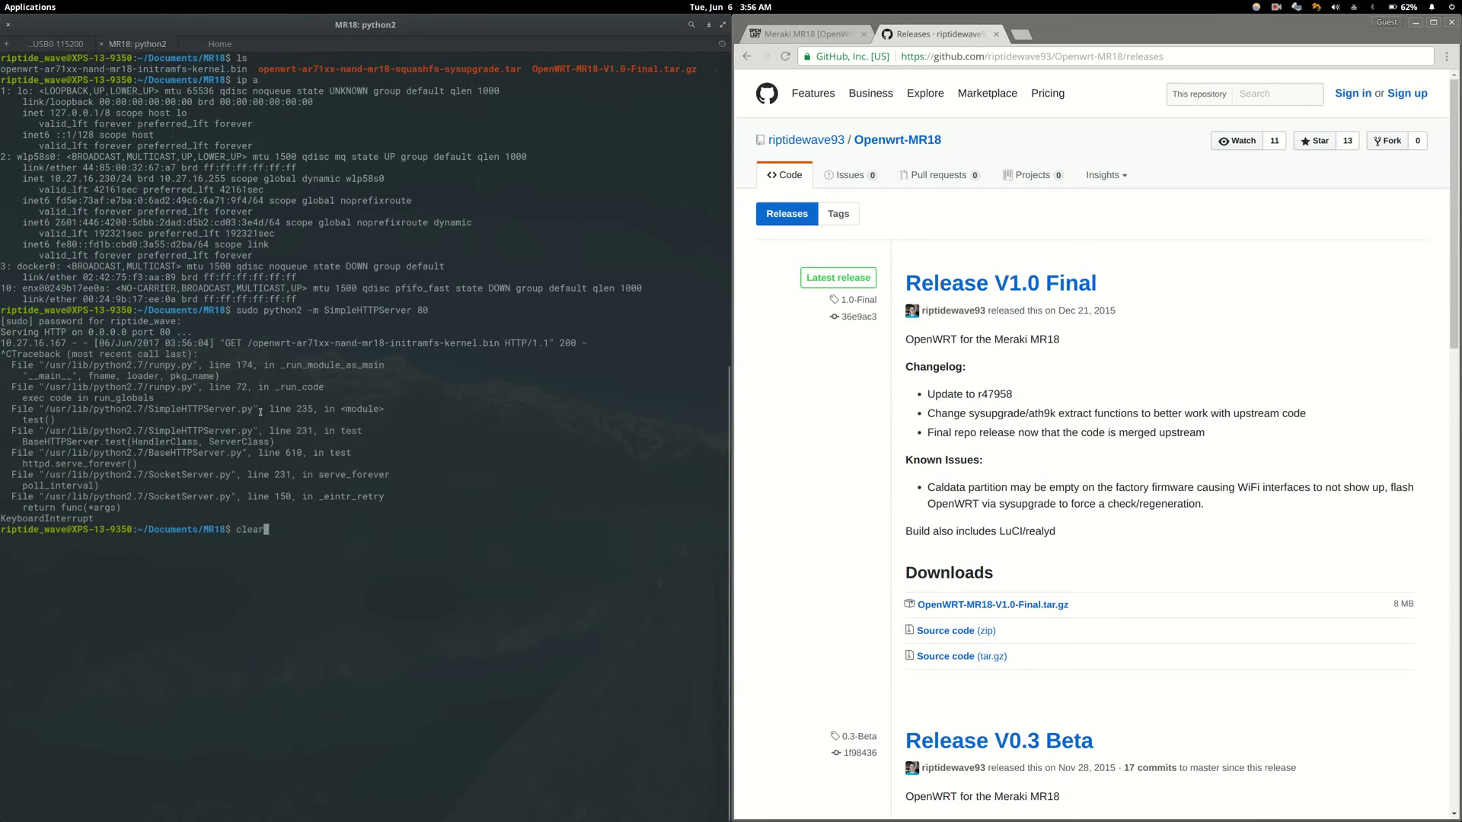
{"action": "key", "text": "Return"}
- Confirm with ip a that enx00249b17ee0a now holds 192.168.1.101/24, selecting the address
{"action": "type", "text": "ip a"}
{"action": "key", "text": "Return"}
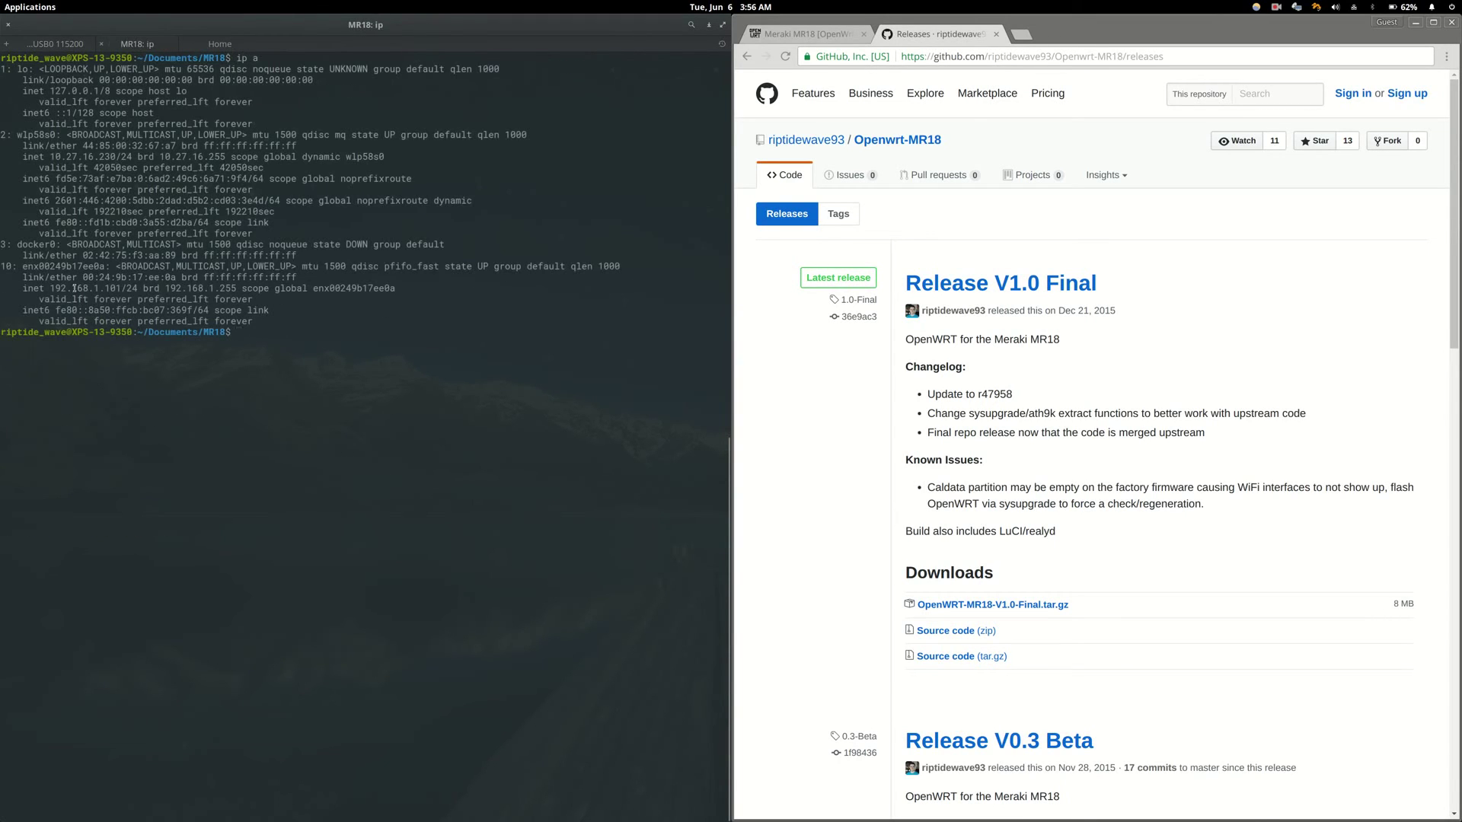
{"action": "double_click", "coordinate": [74, 288]}
{"action": "left_click_drag", "start_coordinate": [50, 288], "coordinate": [124, 288]}
- Load LuCI at 192.168.1.1 in a new tab, log in without a password, and open Backup / Flash Firmware
{"action": "left_click", "coordinate": [1022, 34]}
{"action": "type", "text": "192.1"}
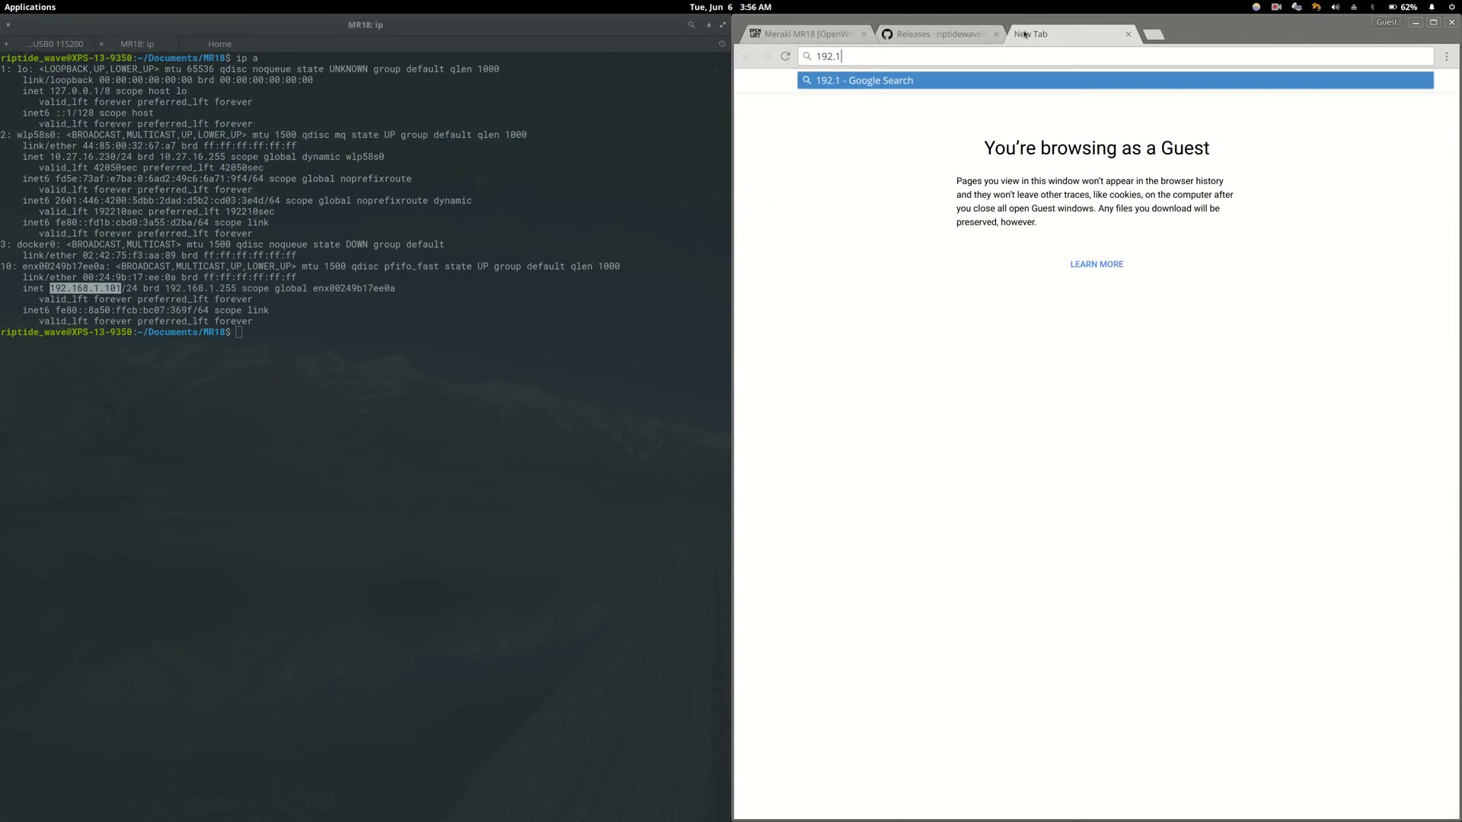
{"action": "type", "text": "68.1.1"}
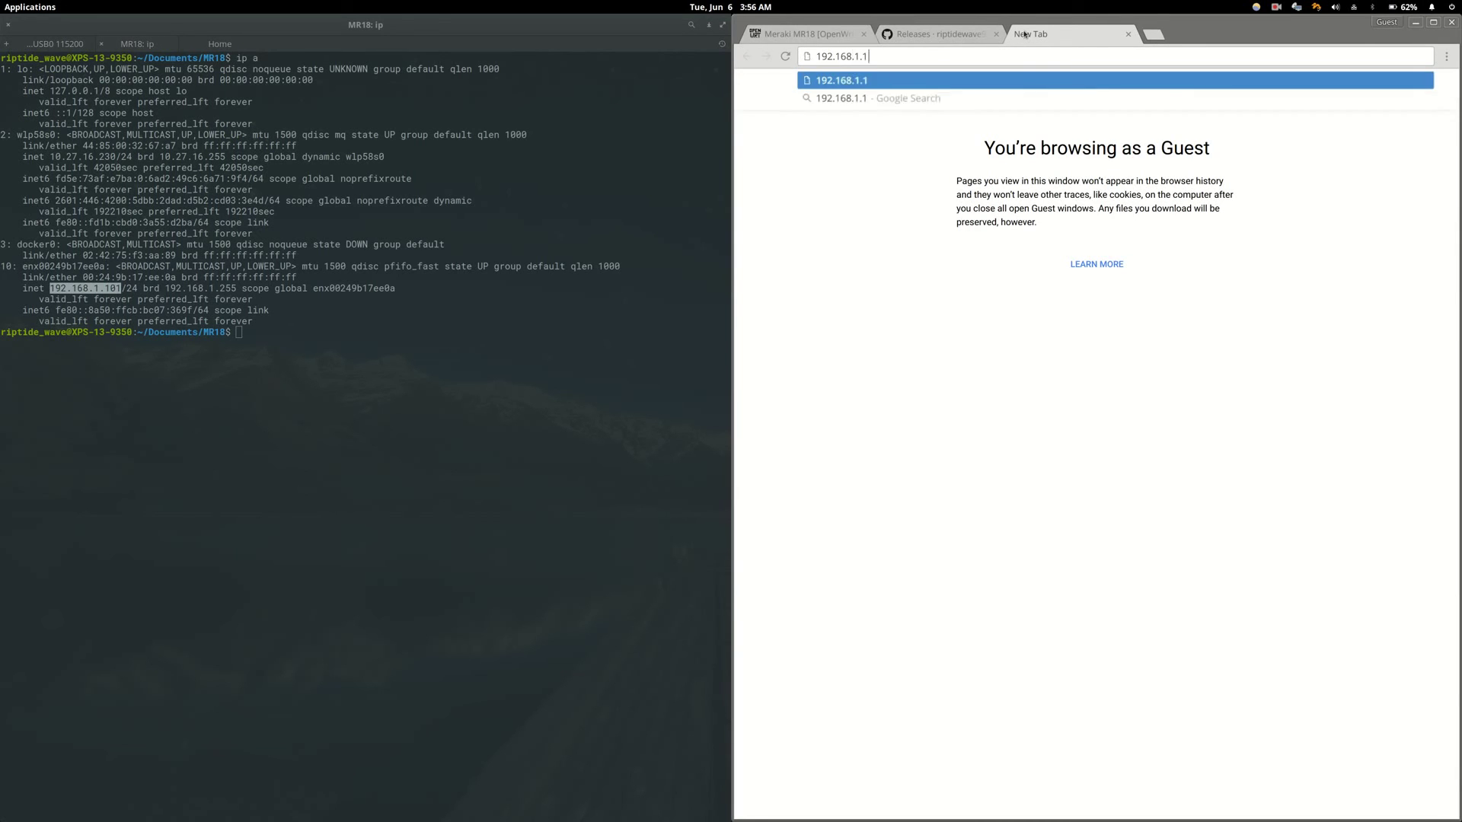
{"action": "key", "text": "Return"}
{"action": "left_click", "coordinate": [791, 325]}
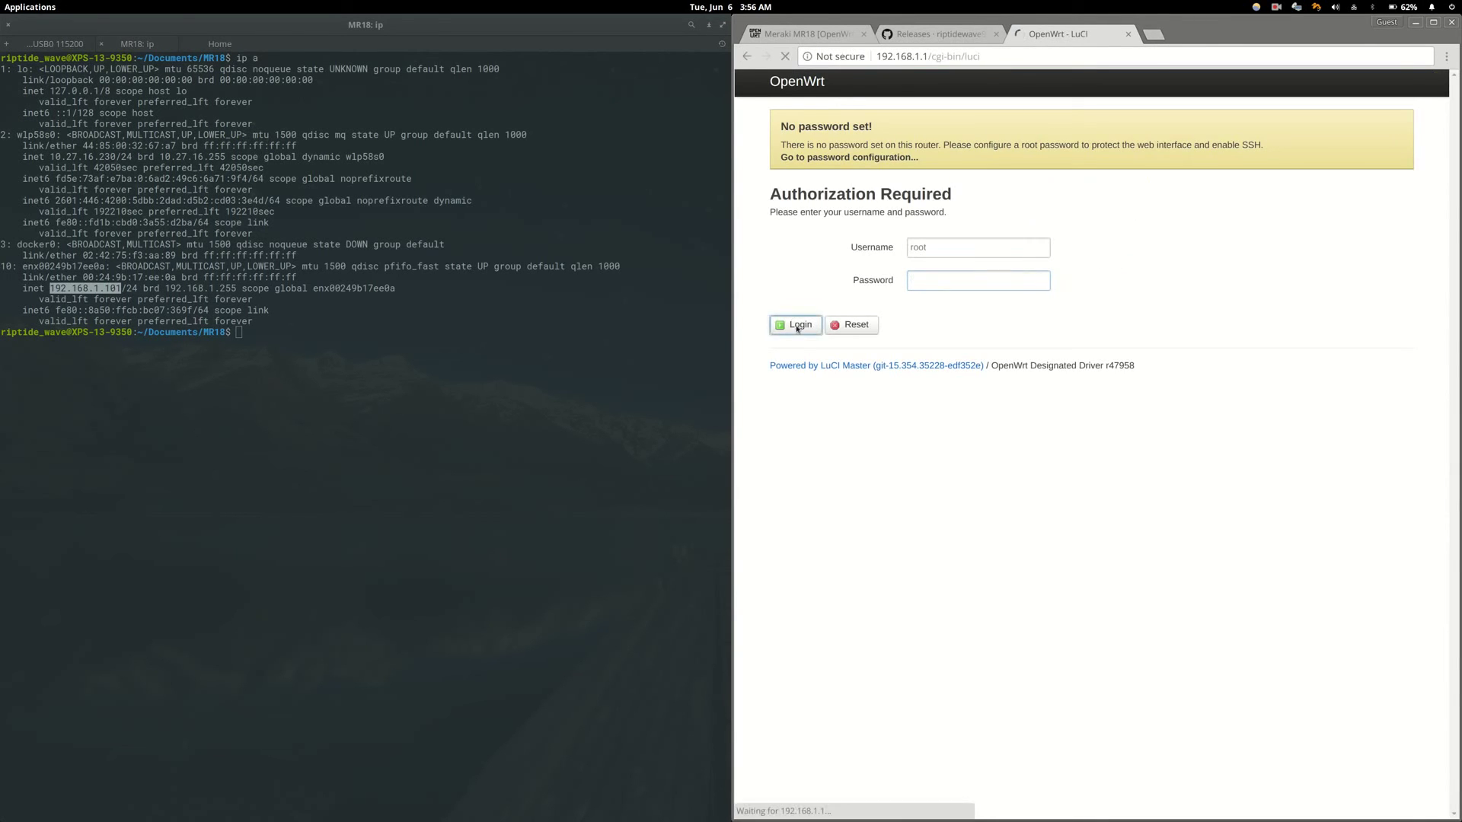
{"action": "mouse_move", "coordinate": [910, 82]}
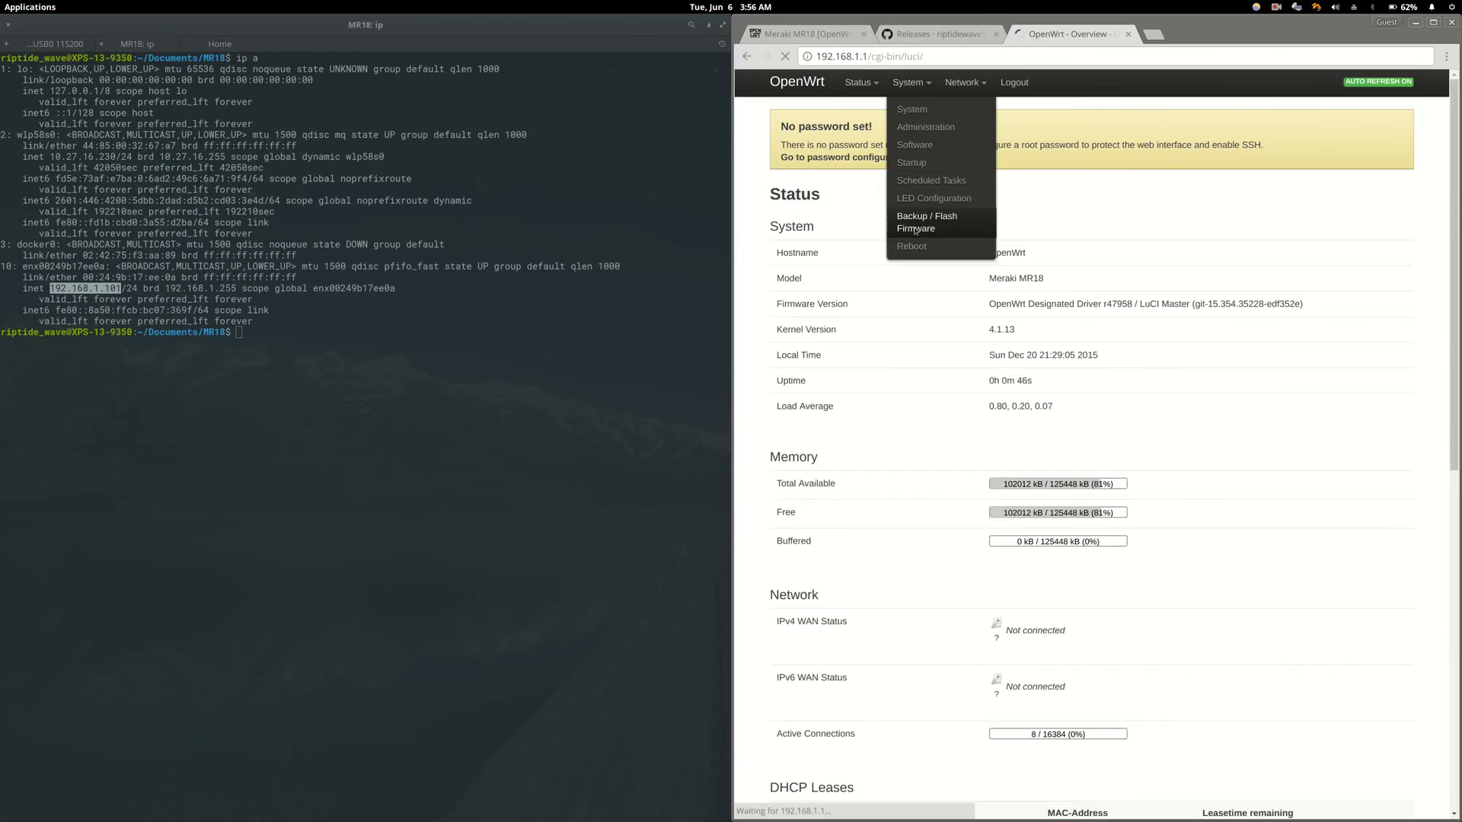
{"action": "left_click", "coordinate": [940, 220]}
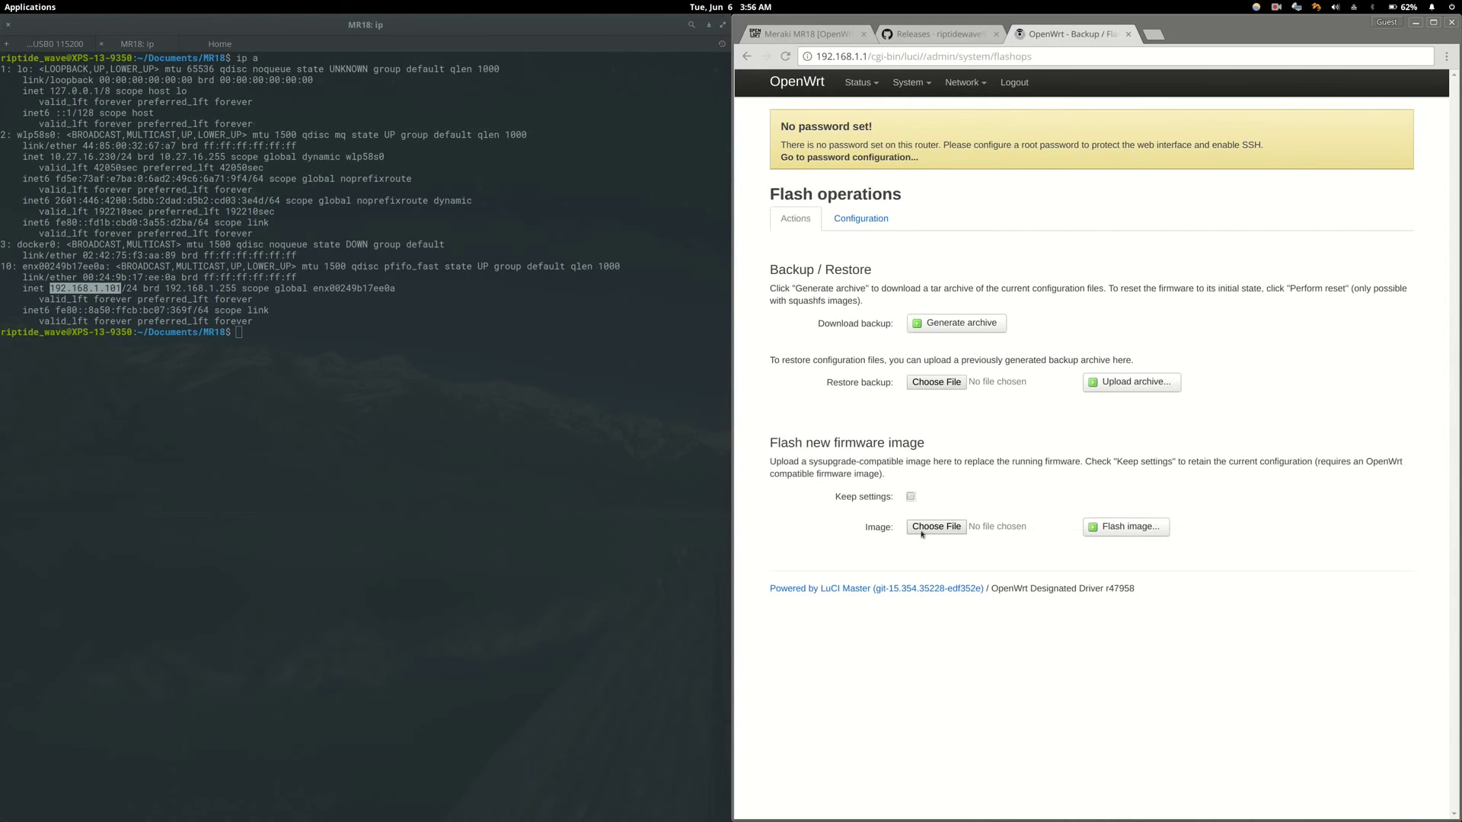
- Upload openwrt-ar71xx-nand-mr18-squashfs-sysupgrade.tar, proceed with flashing, and watch sysupgrade on the serial console
{"action": "left_click", "coordinate": [923, 531]}
{"action": "left_click", "coordinate": [1050, 235]}
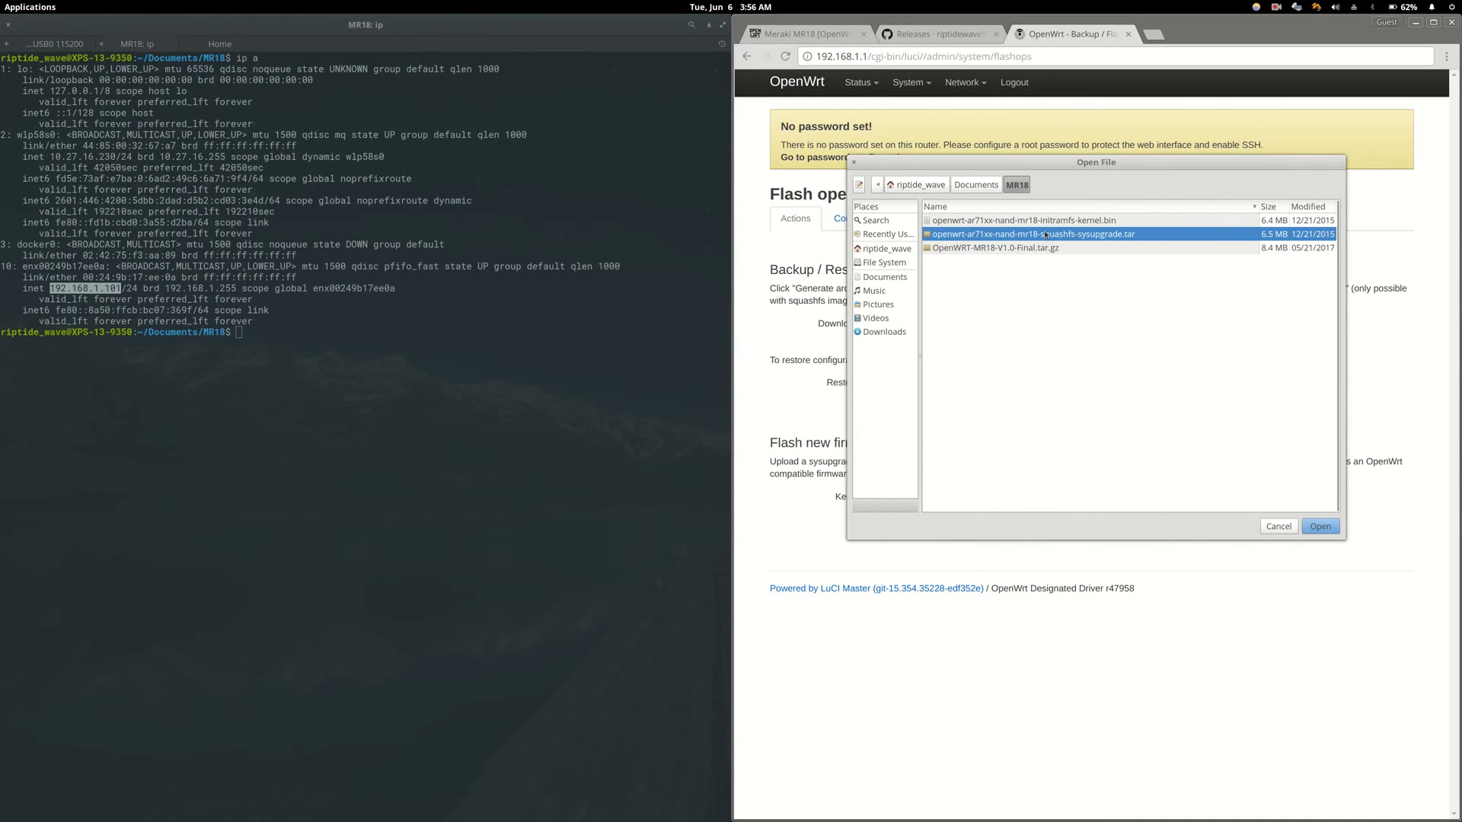
{"action": "double_click", "coordinate": [1045, 235]}
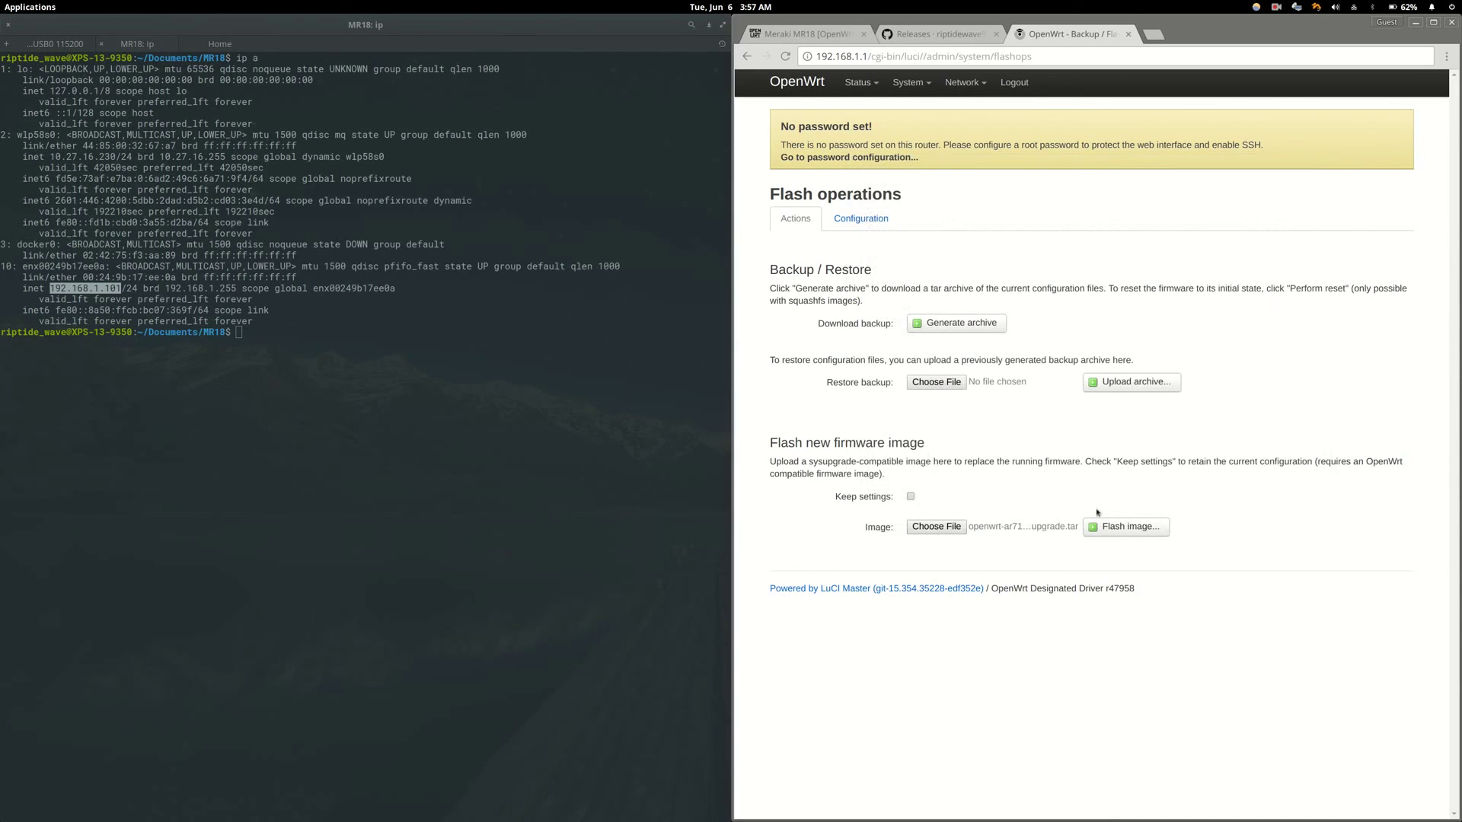
{"action": "left_click", "coordinate": [1102, 529]}
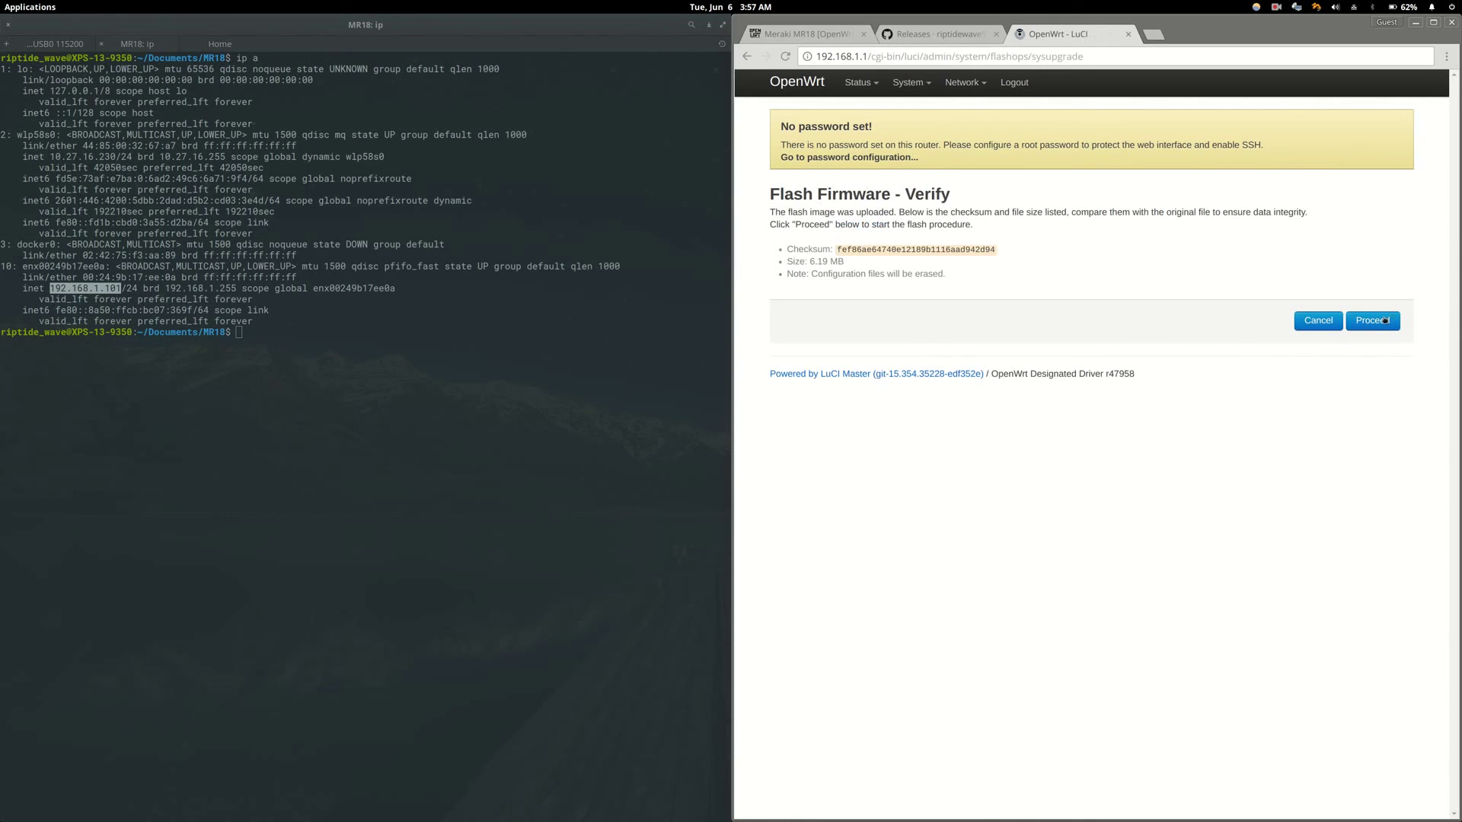
{"action": "left_click", "coordinate": [1384, 320]}
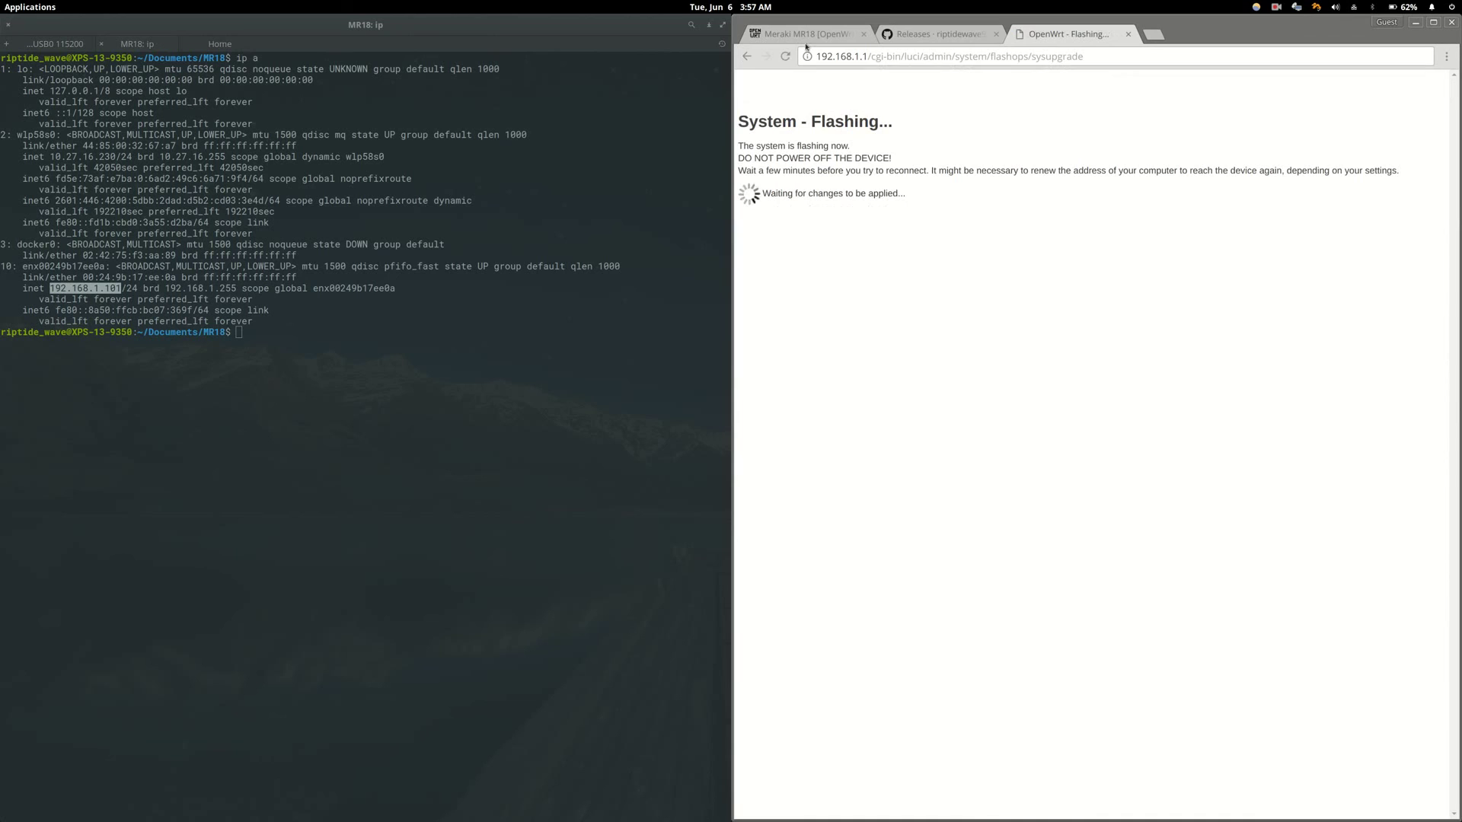
{"action": "left_click", "coordinate": [55, 44]}
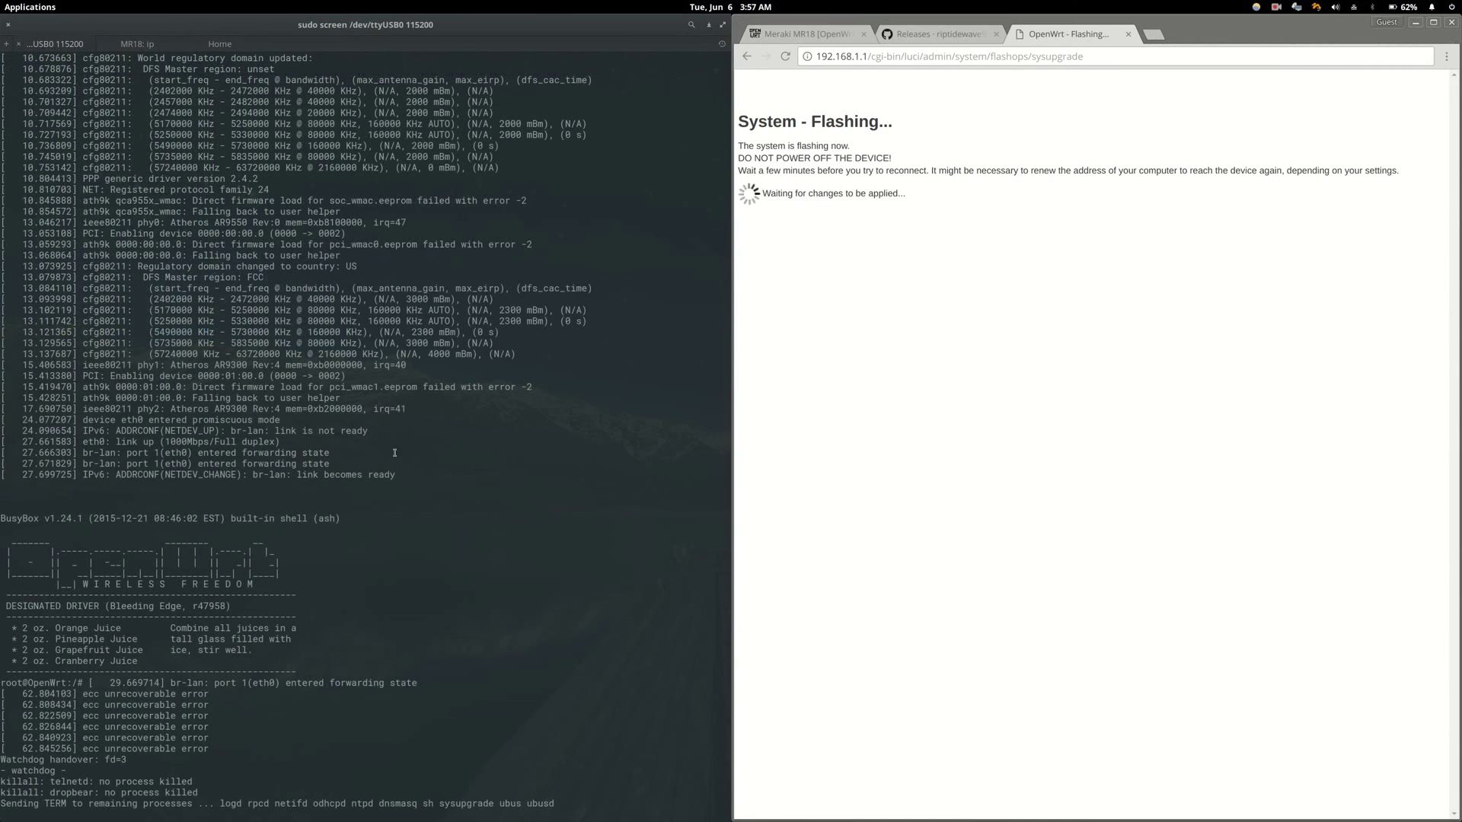